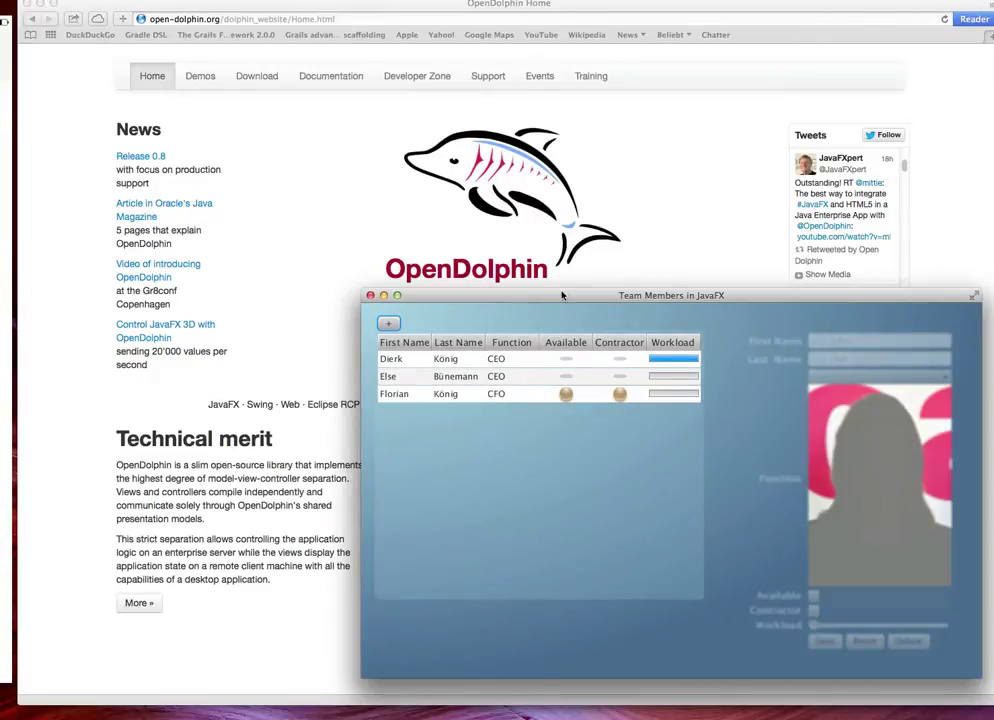
# Nudge the JavaFX Team Members window and drag the iPad mirror with the web Master-Detail Demo into view
pyautogui.moveTo(562, 295); pyautogui.dragTo(571, 291)
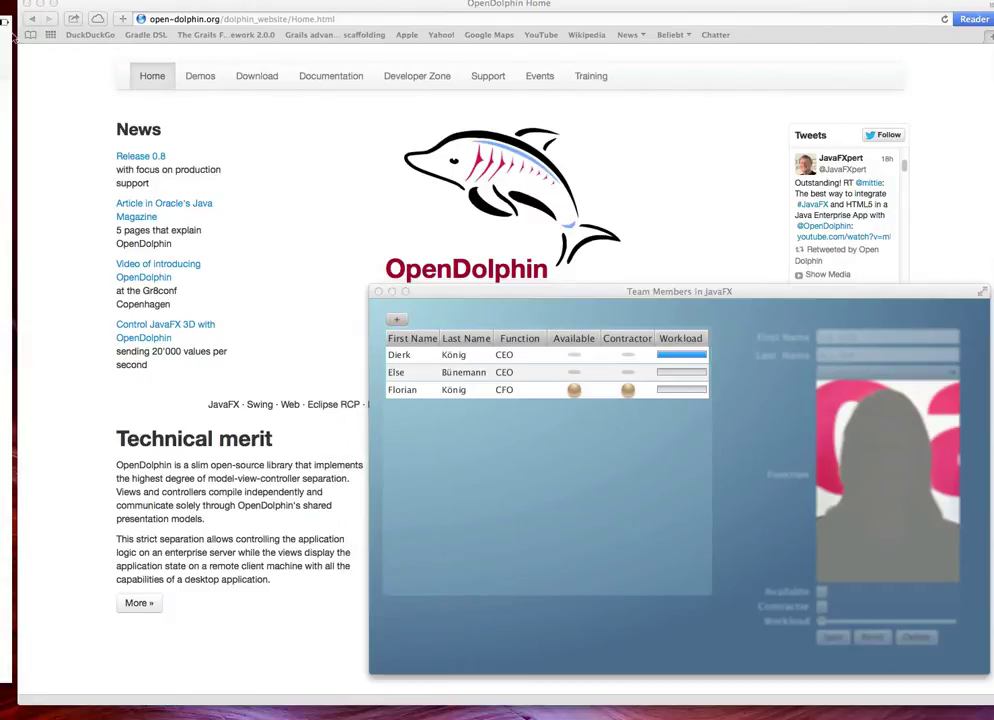
pyautogui.moveTo(4, 20); pyautogui.dragTo(448, 9)
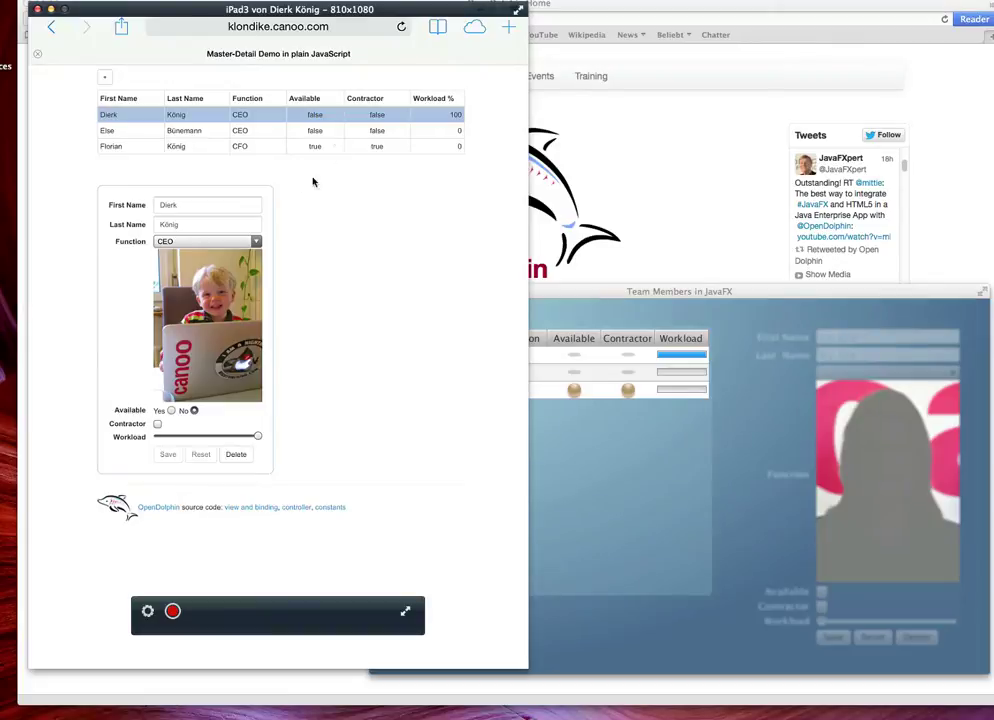
# In JavaFX, select the first team member, change its function to Engineer, and mark it available
pyautogui.click(770, 298)
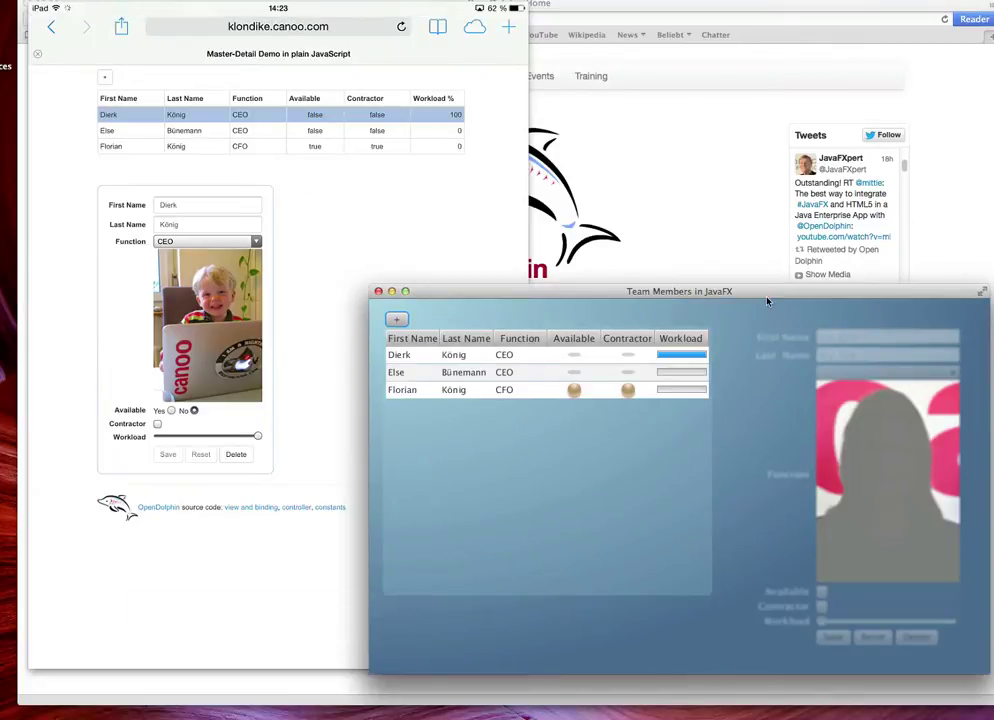
pyautogui.click(491, 358)
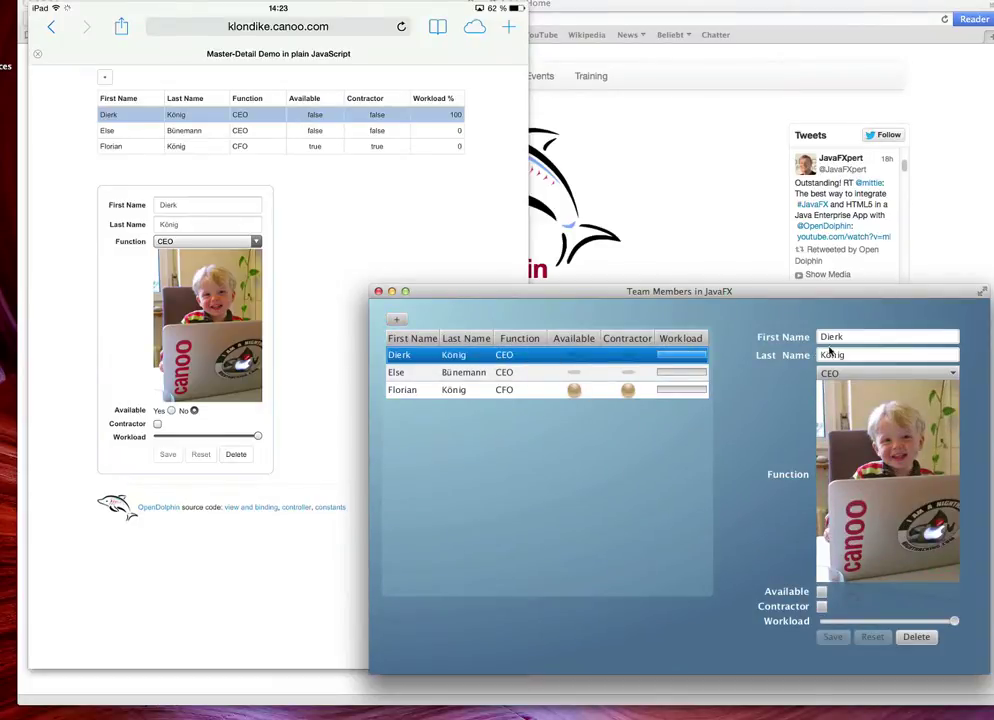
pyautogui.click(848, 373)
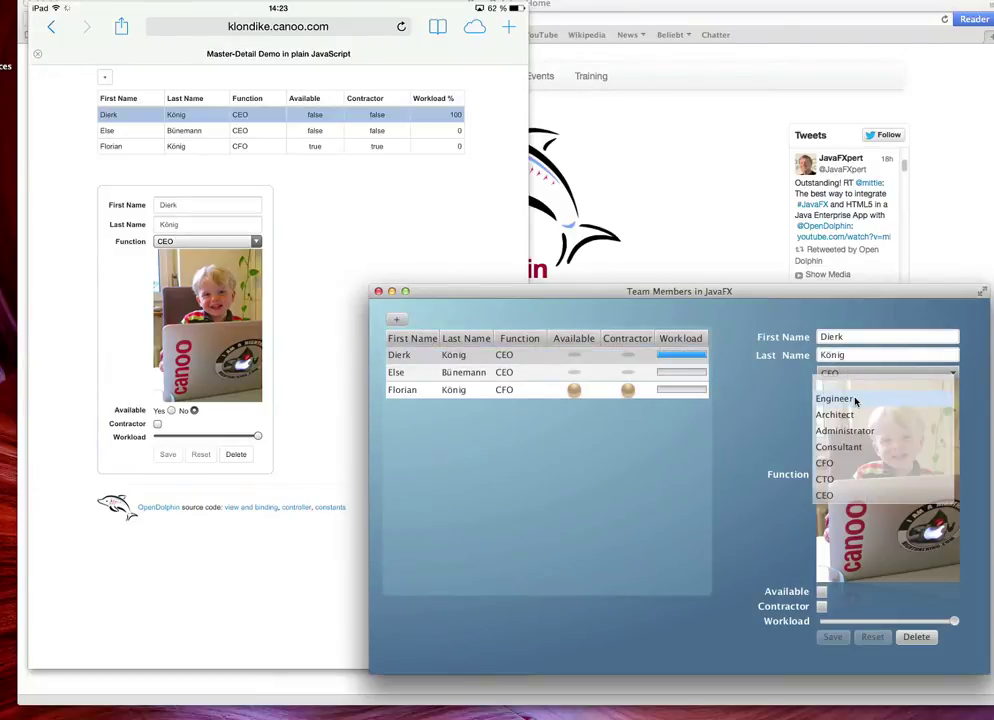
pyautogui.click(855, 399)
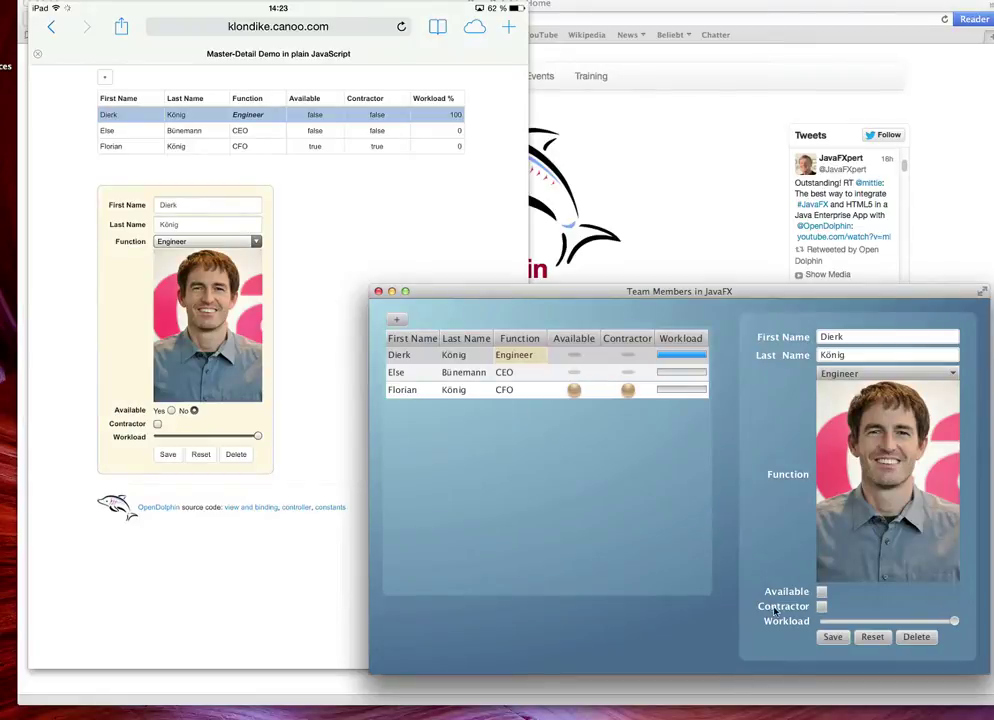
pyautogui.click(822, 592)
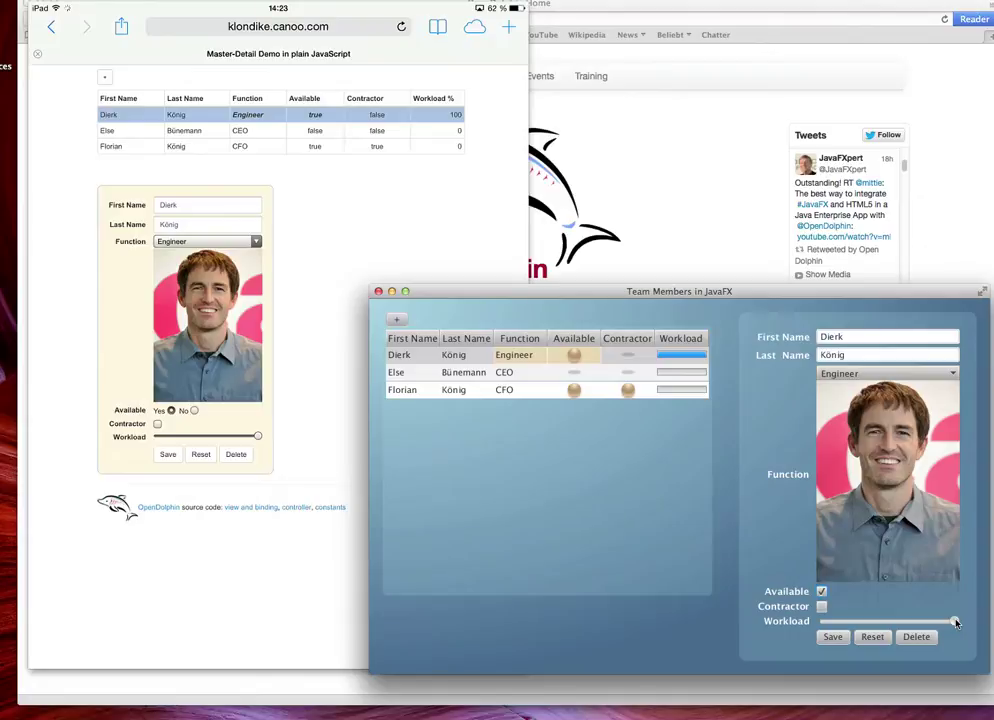
pyautogui.click(650, 358)
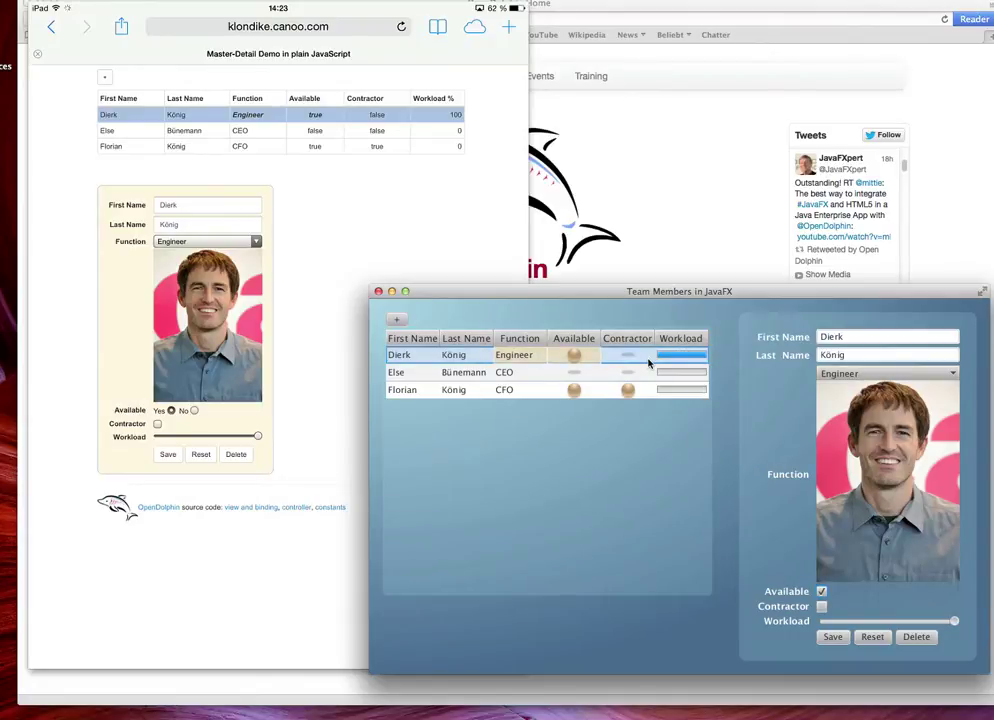
pyautogui.click(410, 203)
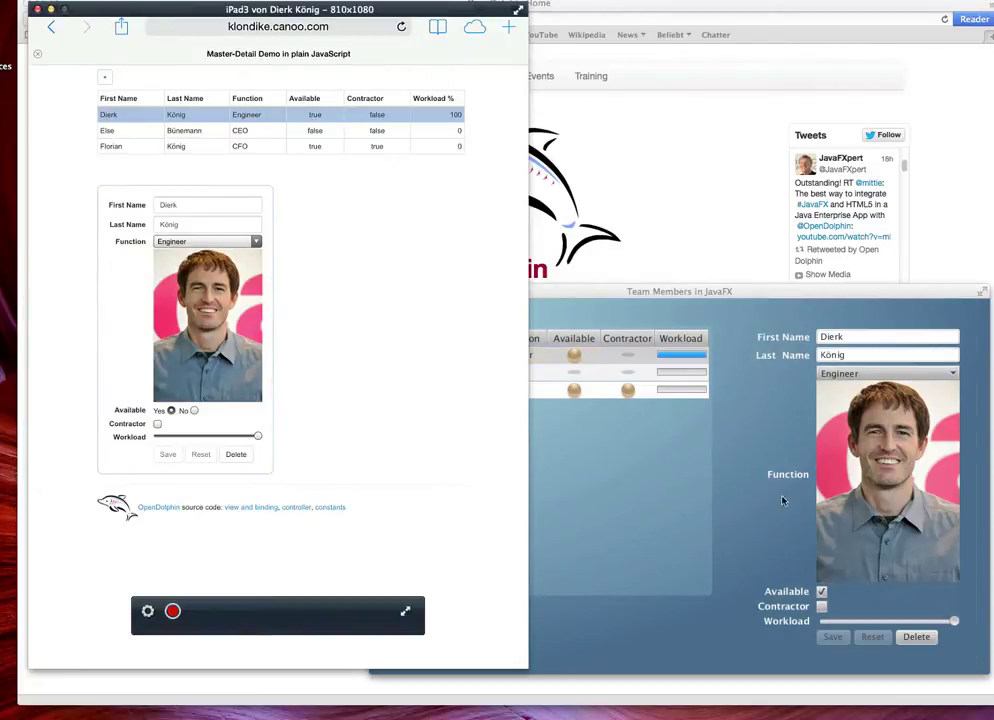
# On the iPad, select the second team member and change its function to Architect
pyautogui.click(757, 452)
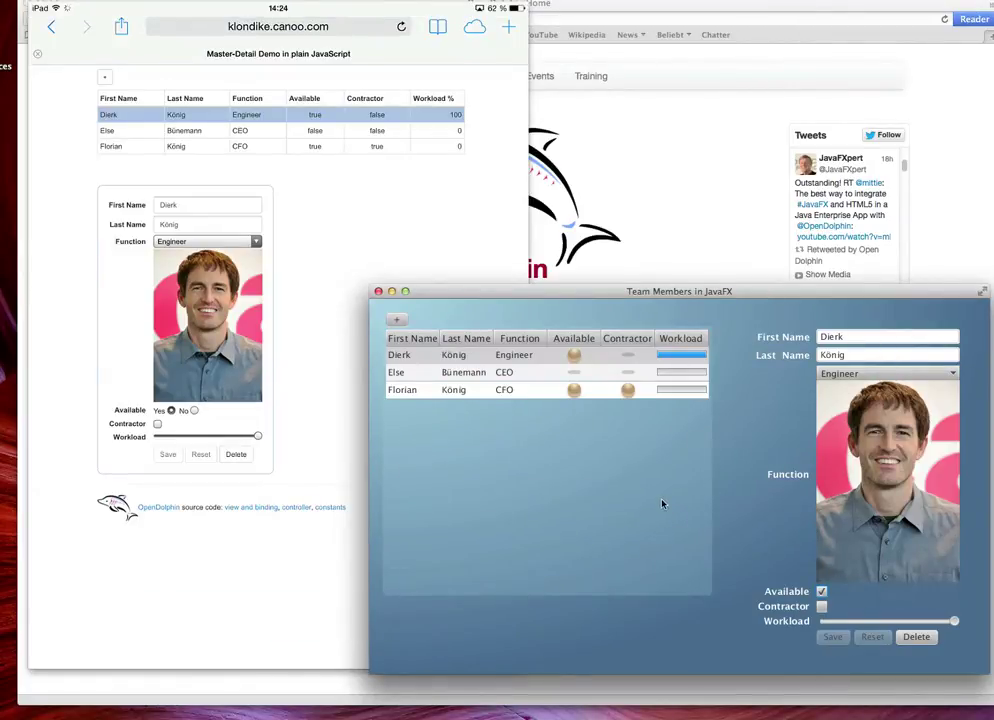
pyautogui.click(421, 198)
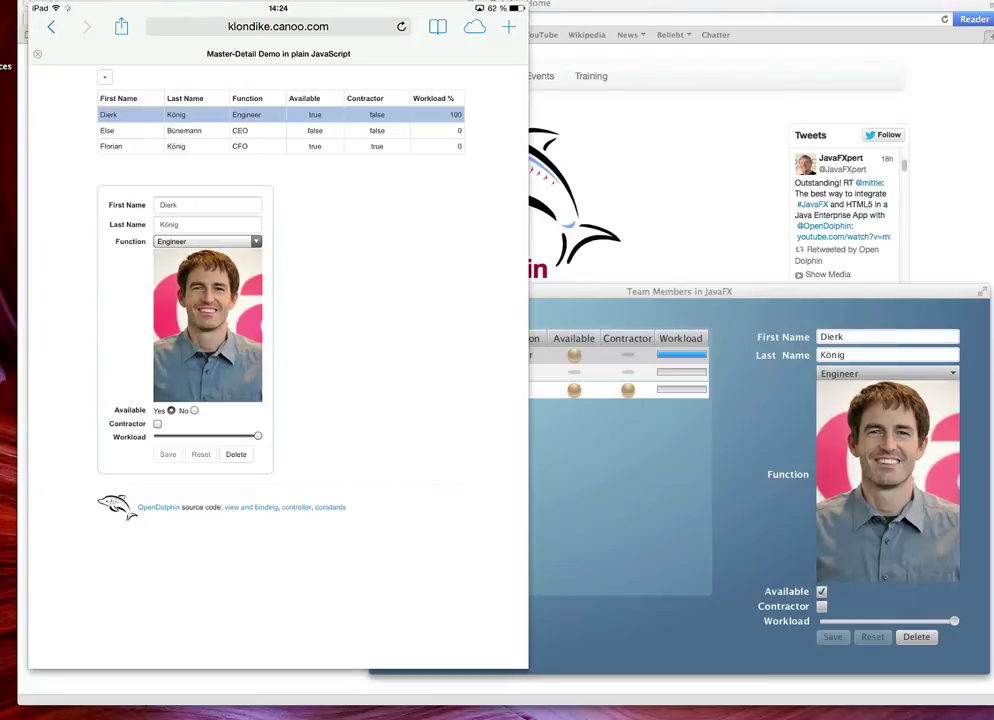
pyautogui.click(180, 130)
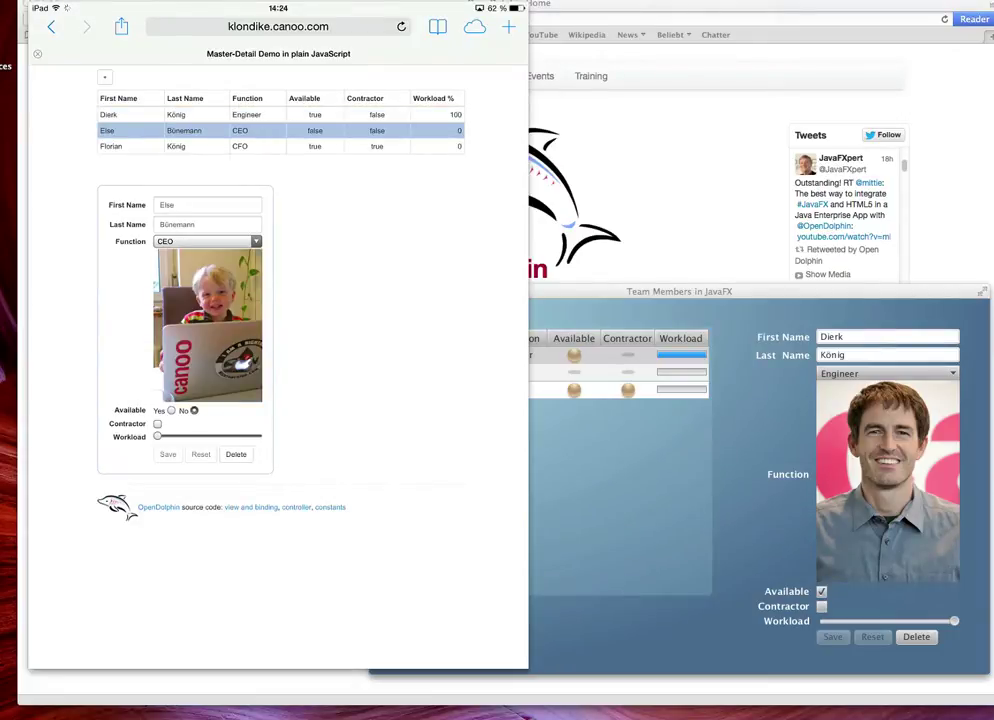
pyautogui.click(207, 241)
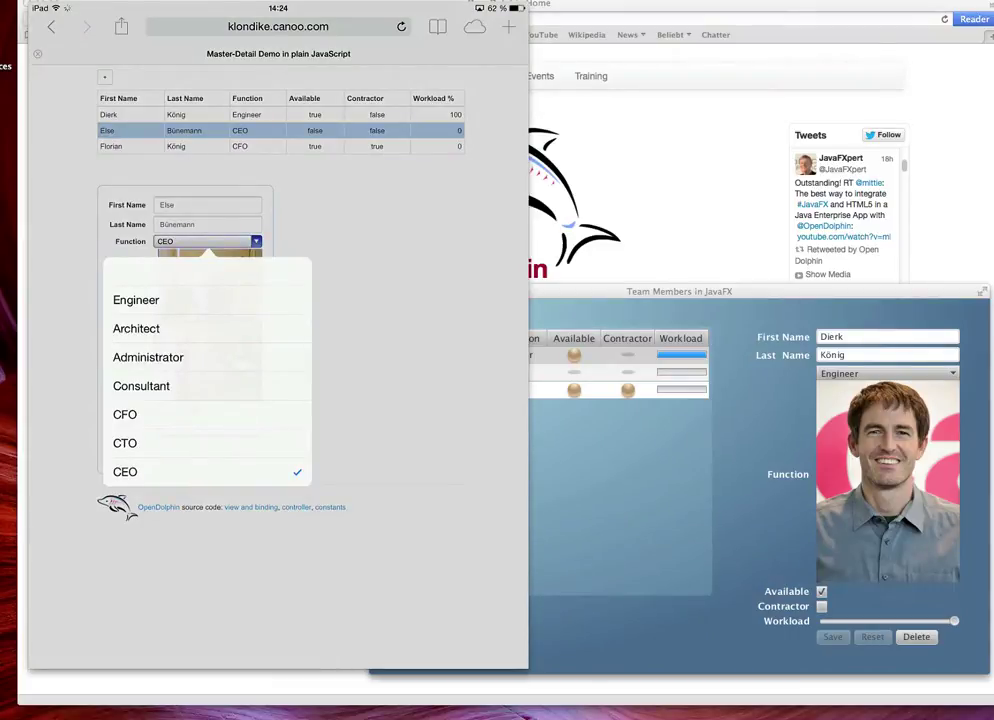
pyautogui.click(136, 328)
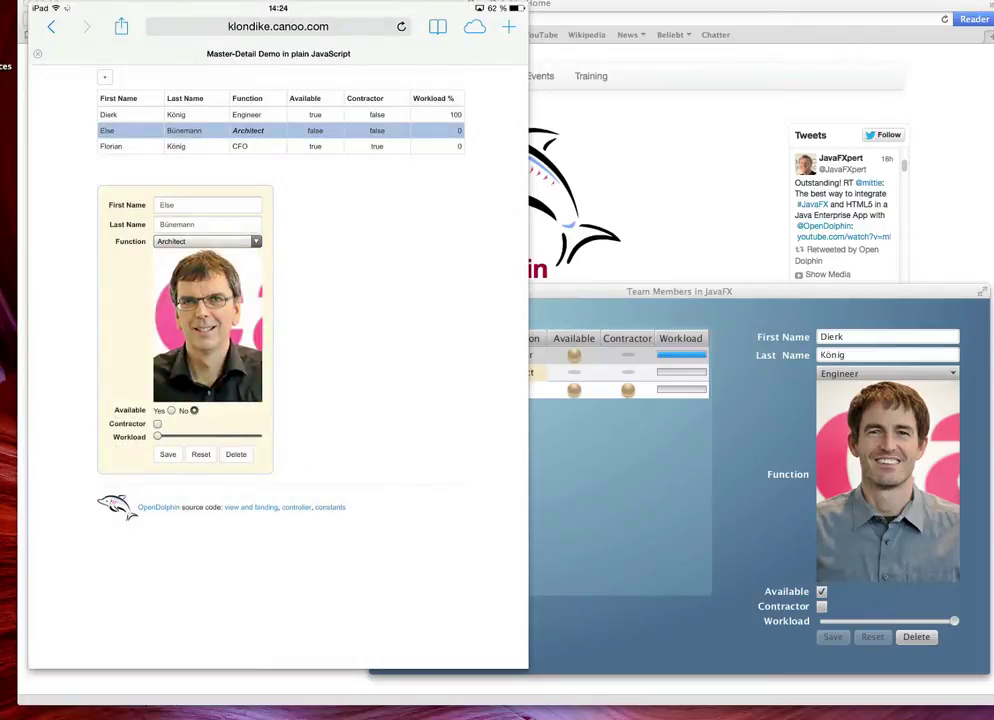
# Mark the second member available and a contractor, with workload set to 70
pyautogui.click(171, 410)
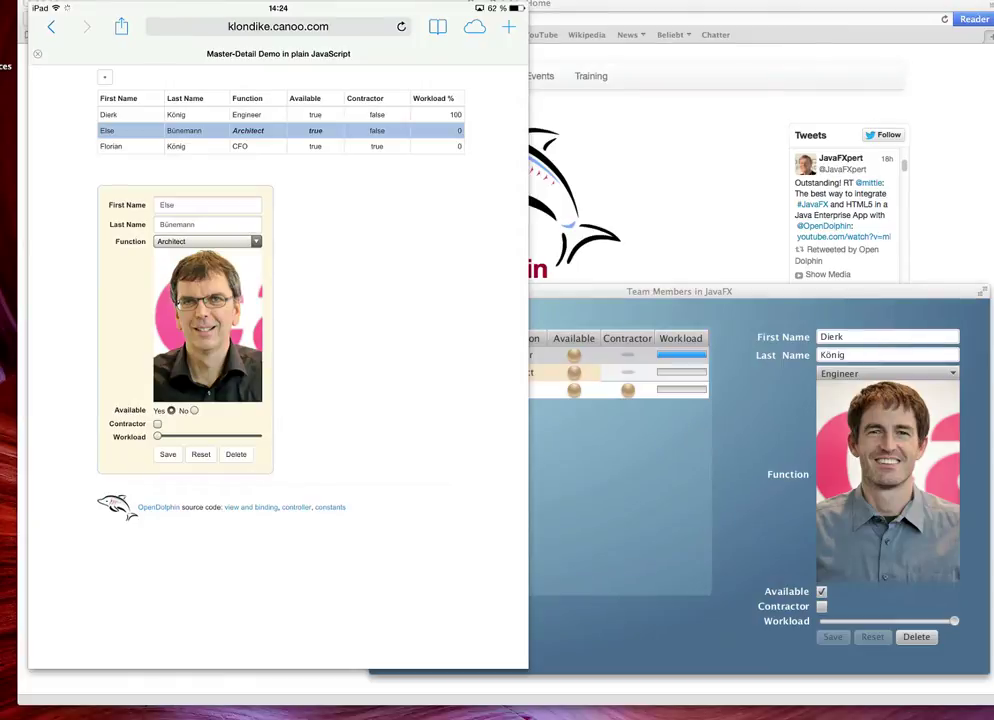
pyautogui.click(157, 424)
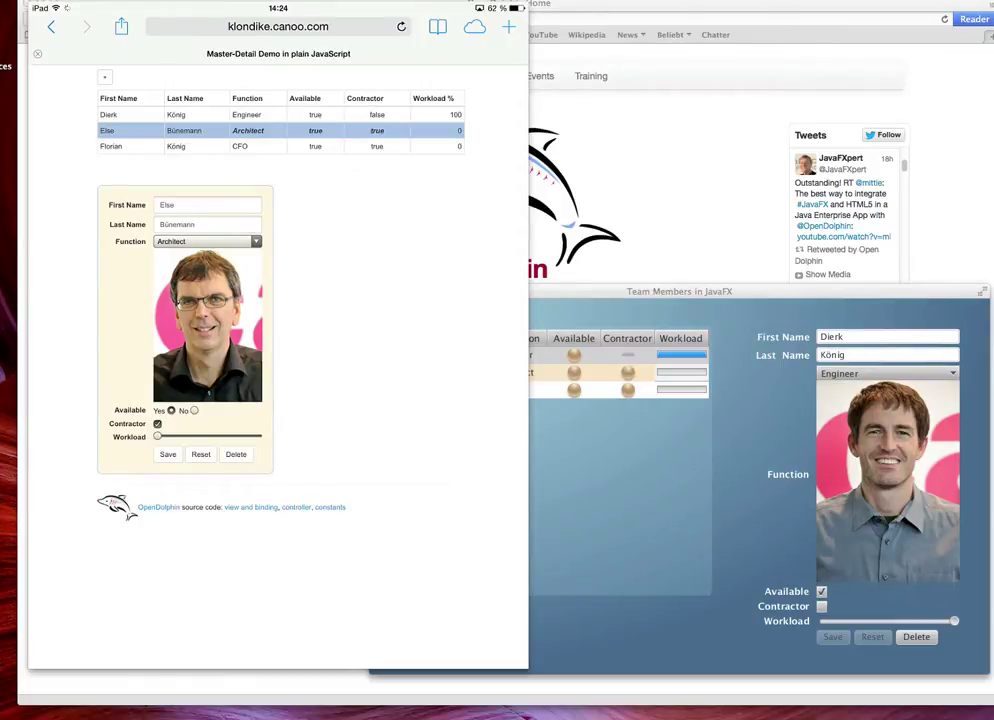
pyautogui.moveTo(157, 436); pyautogui.dragTo(220, 436)
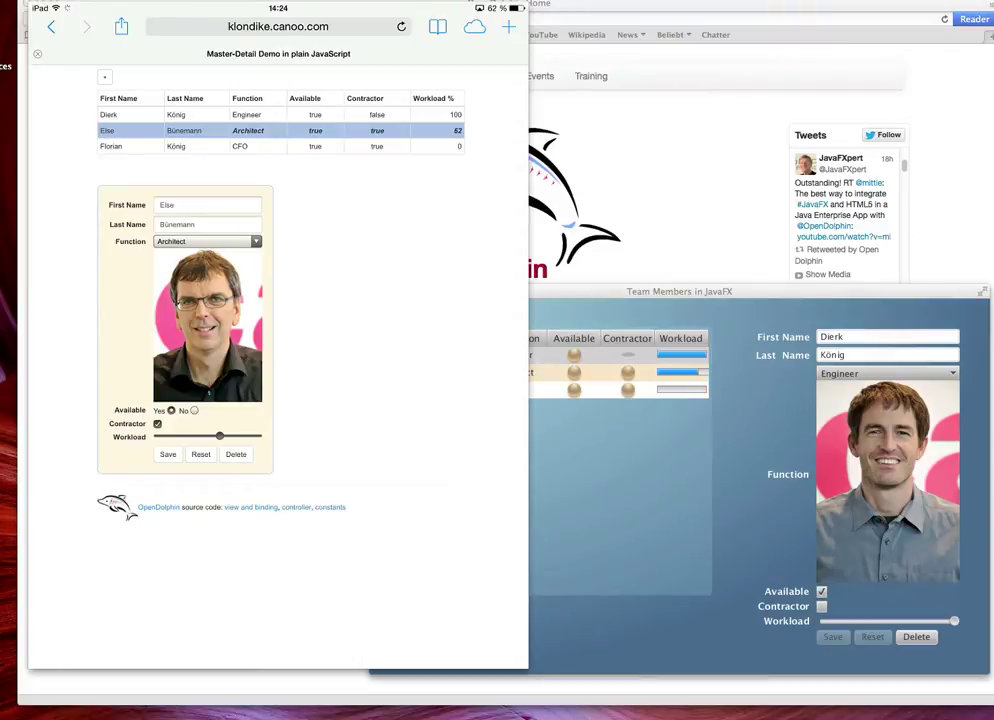
pyautogui.moveTo(221, 436); pyautogui.dragTo(227, 436)
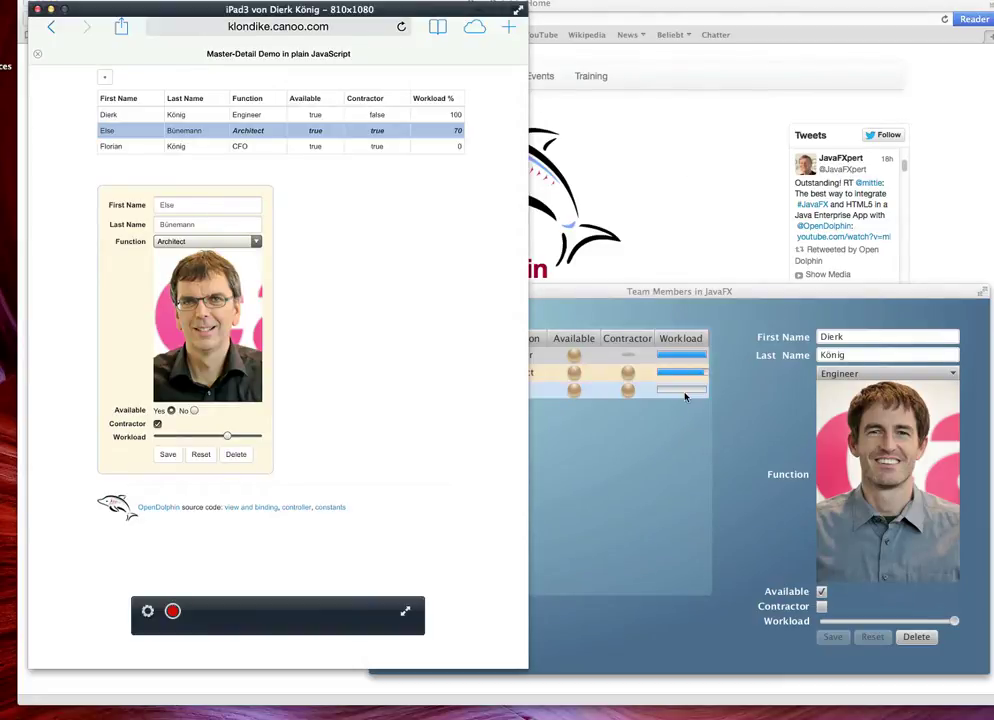
# In JavaFX, lower the second member's workload to 43, clear Contractor, and save the record
pyautogui.click(723, 420)
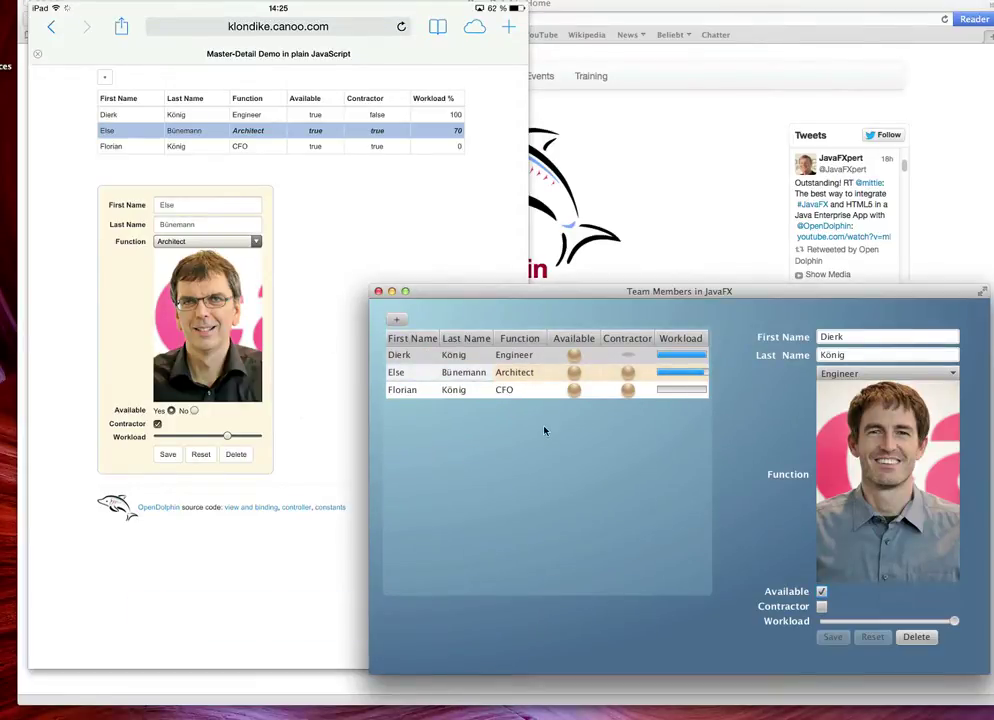
pyautogui.click(638, 373)
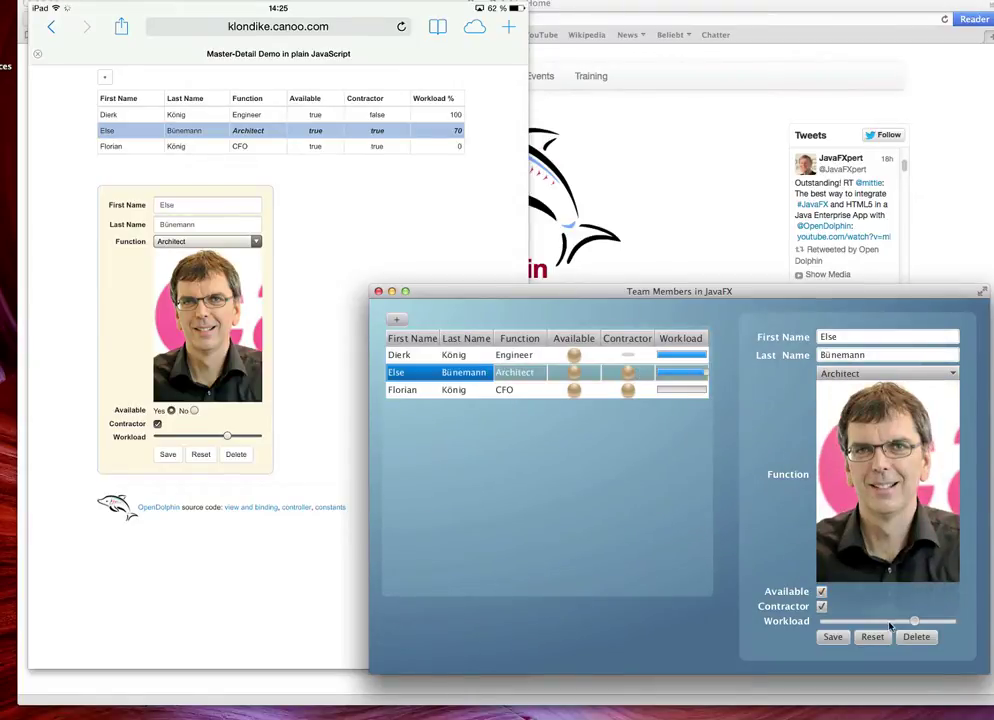
pyautogui.moveTo(914, 622); pyautogui.dragTo(880, 628)
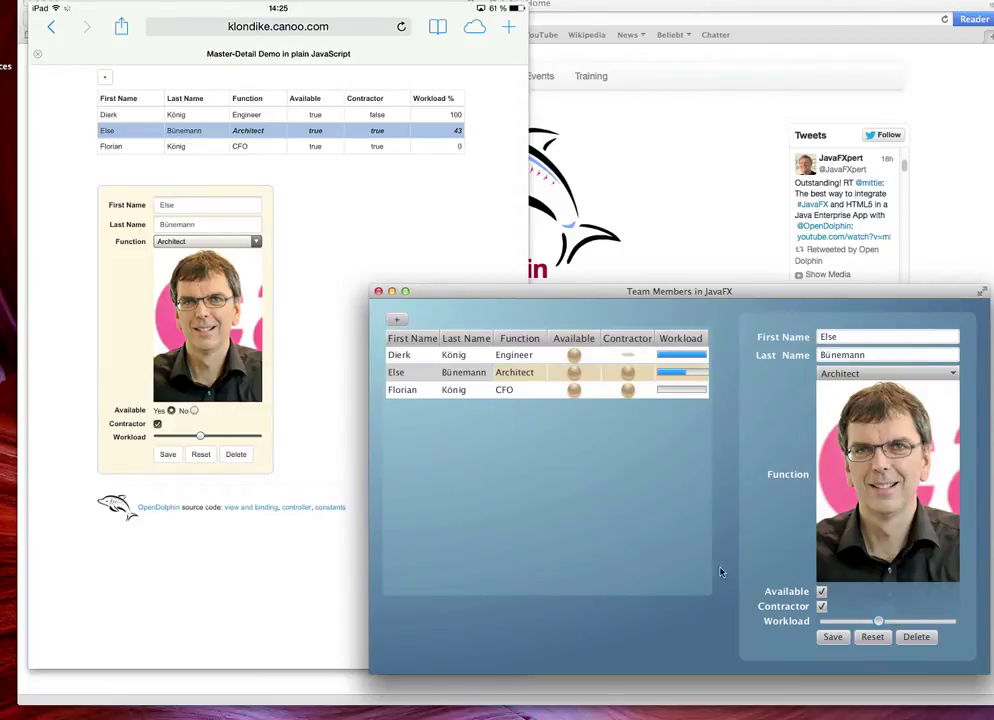
pyautogui.click(822, 606)
pyautogui.click(409, 375)
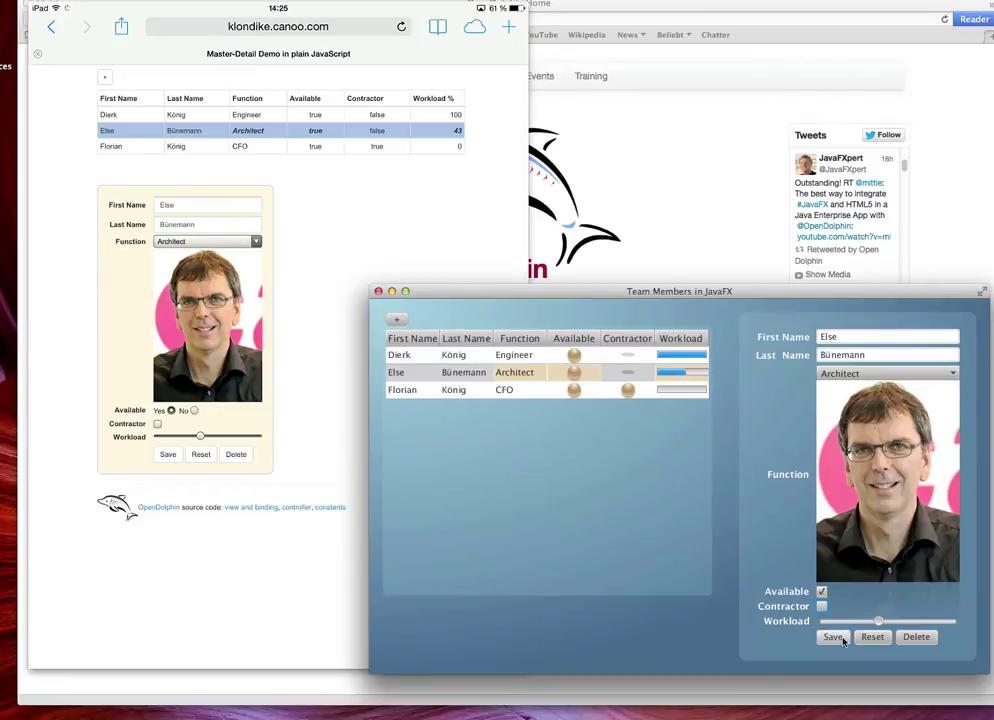
pyautogui.click(843, 640)
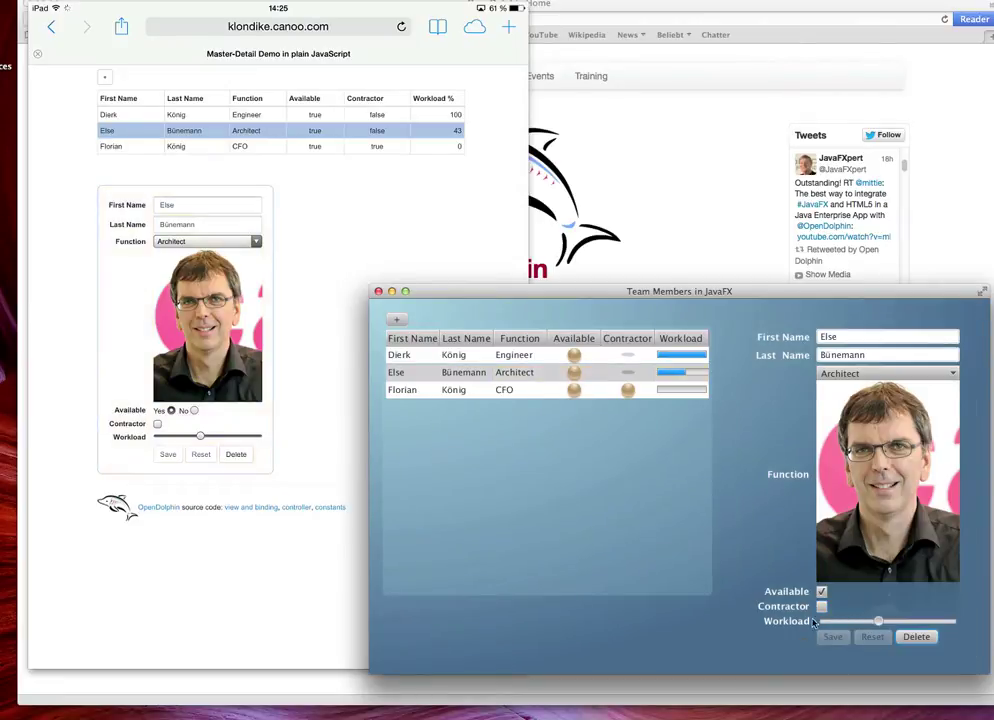
pyautogui.click(393, 200)
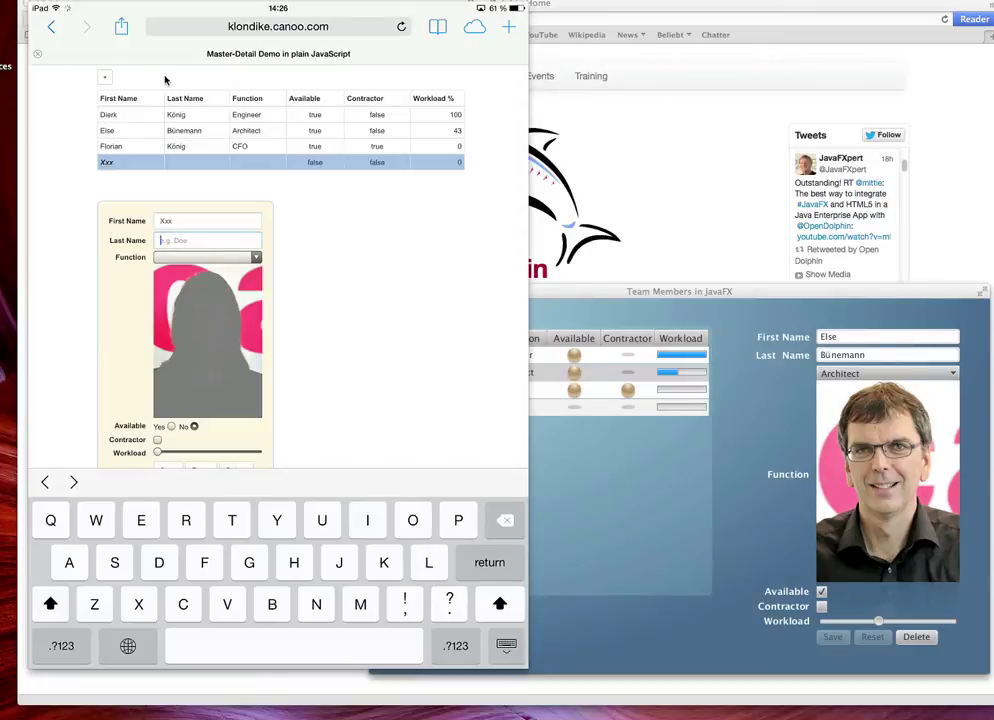
# Select the new fourth member in the JavaFX table and give it the last name 'Yyy'
pyautogui.click(596, 292)
pyautogui.click(502, 412)
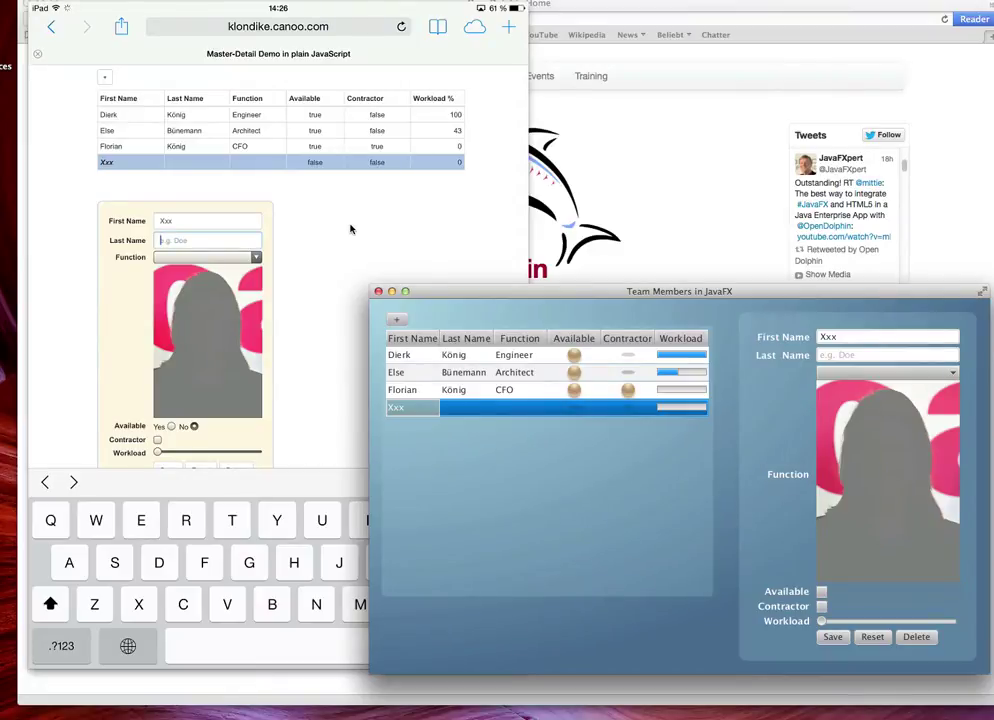
pyautogui.write('Yyy')
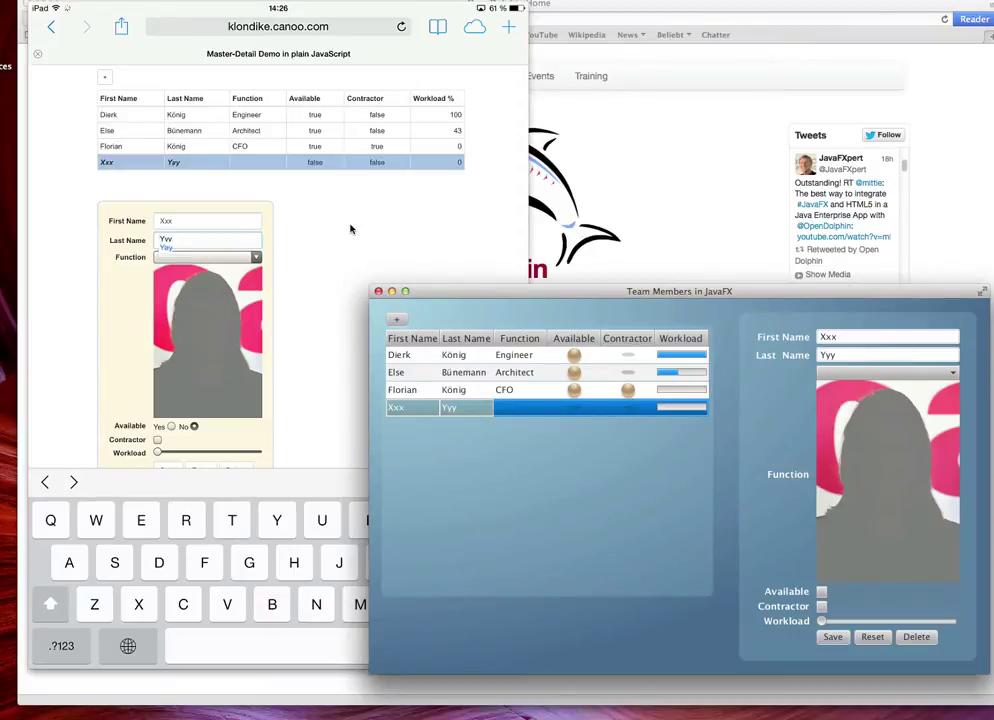
pyautogui.press('Tab')
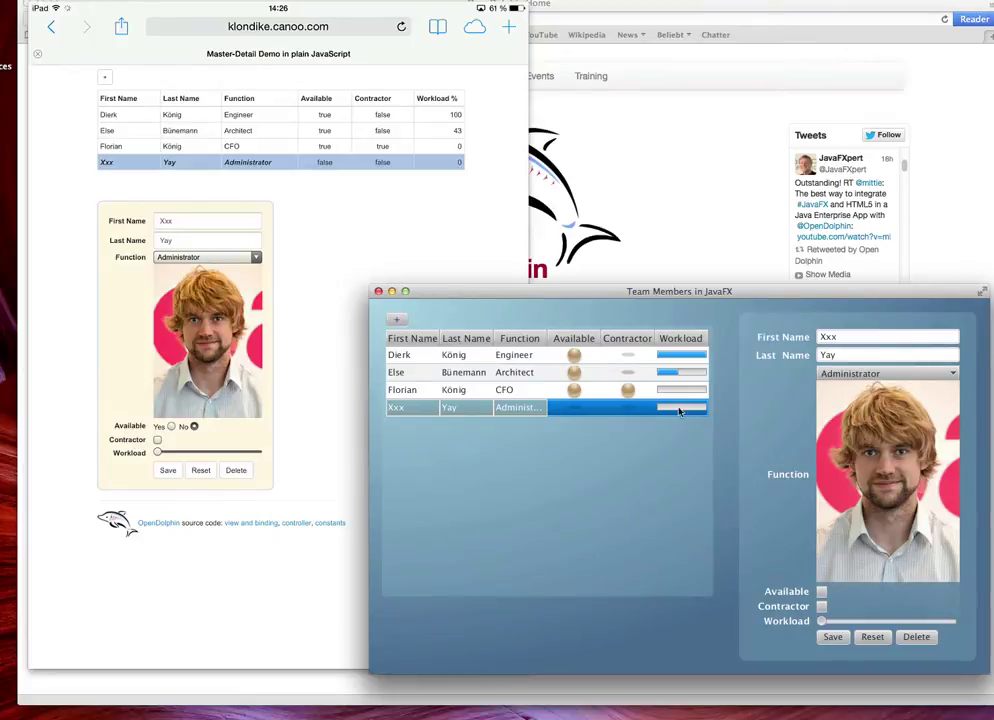
# Give the new member a 17% workload, re-flag the second member as contractor, then quit the JavaFX window
pyautogui.moveTo(822, 622); pyautogui.dragTo(848, 623)
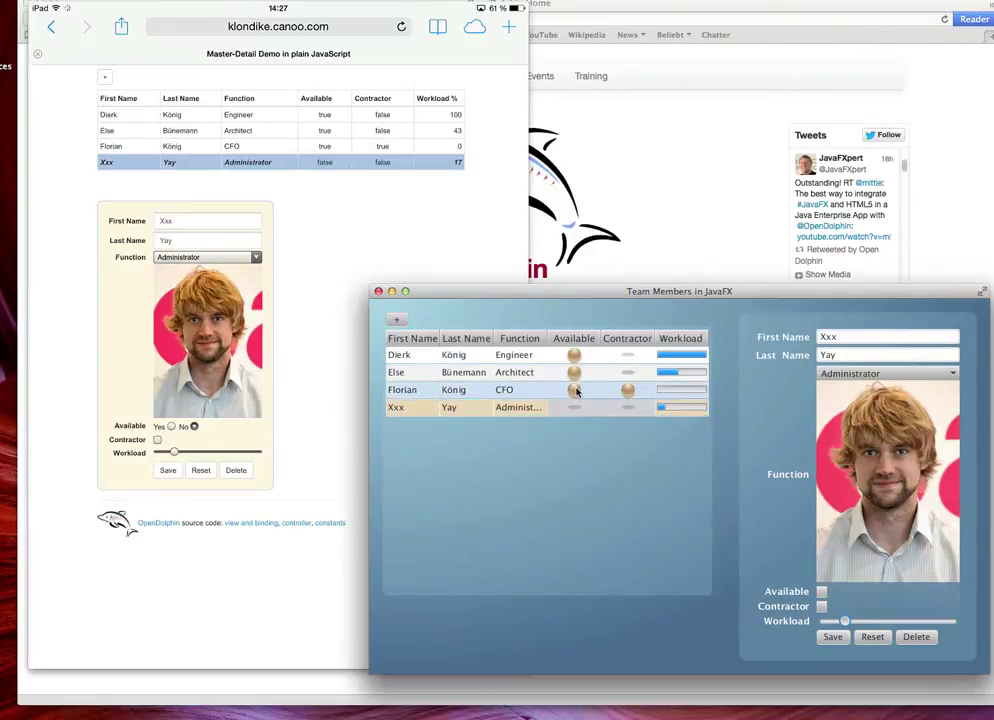
pyautogui.click(630, 375)
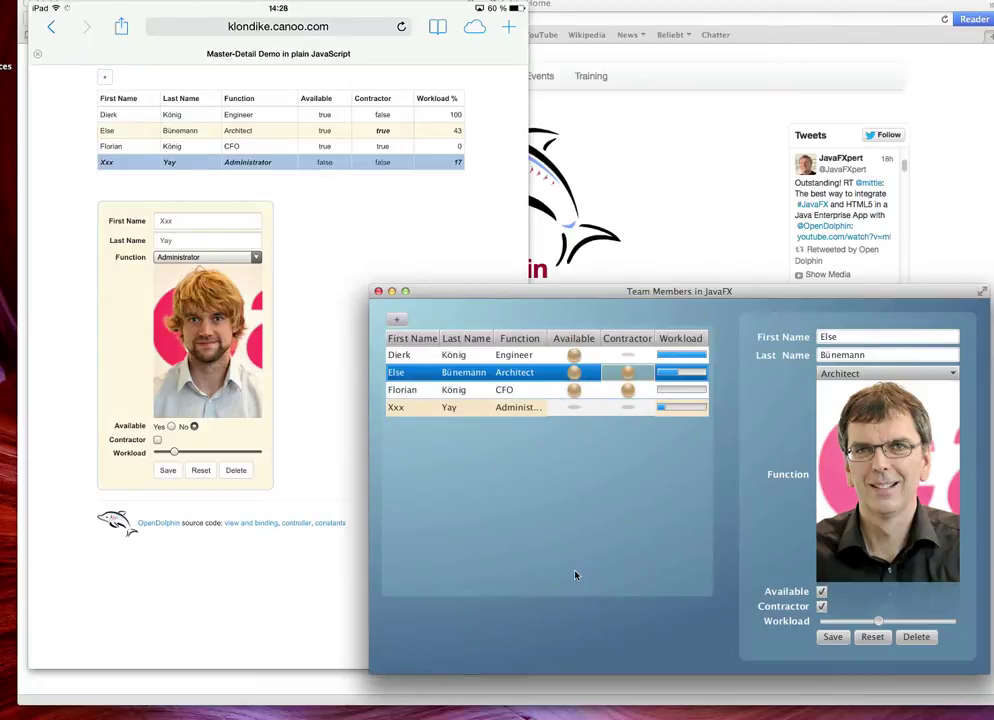
pyautogui.press('super+q')
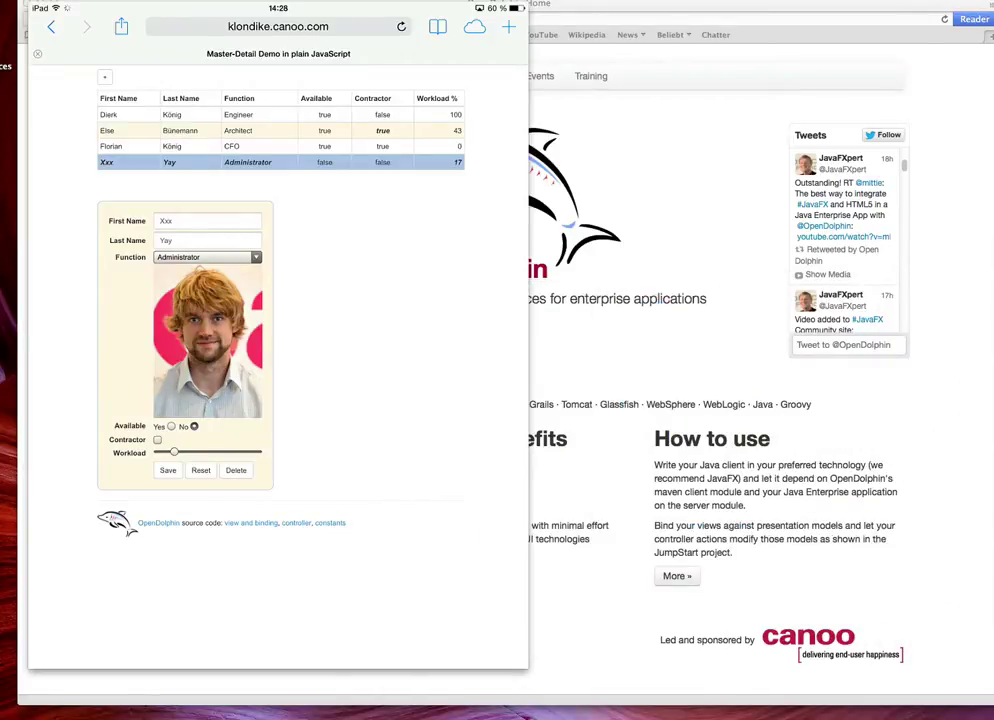
pyautogui.moveTo(88, 20)
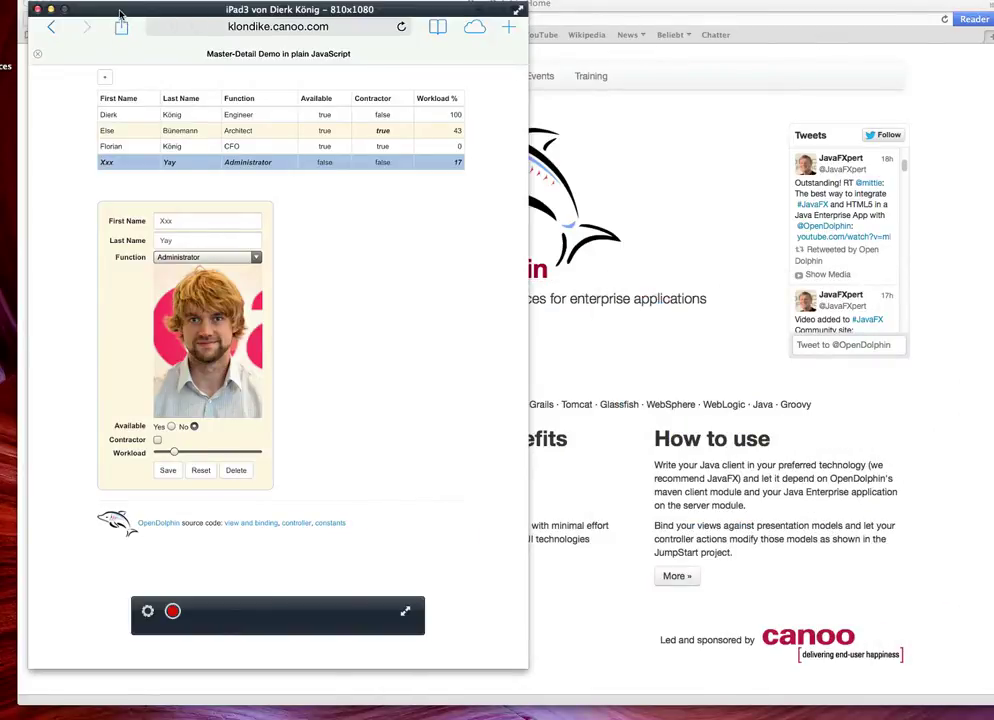
# Close the iPad mirror and shift the lower Stock Demo window left so both quote tables show
pyautogui.click(35, 9)
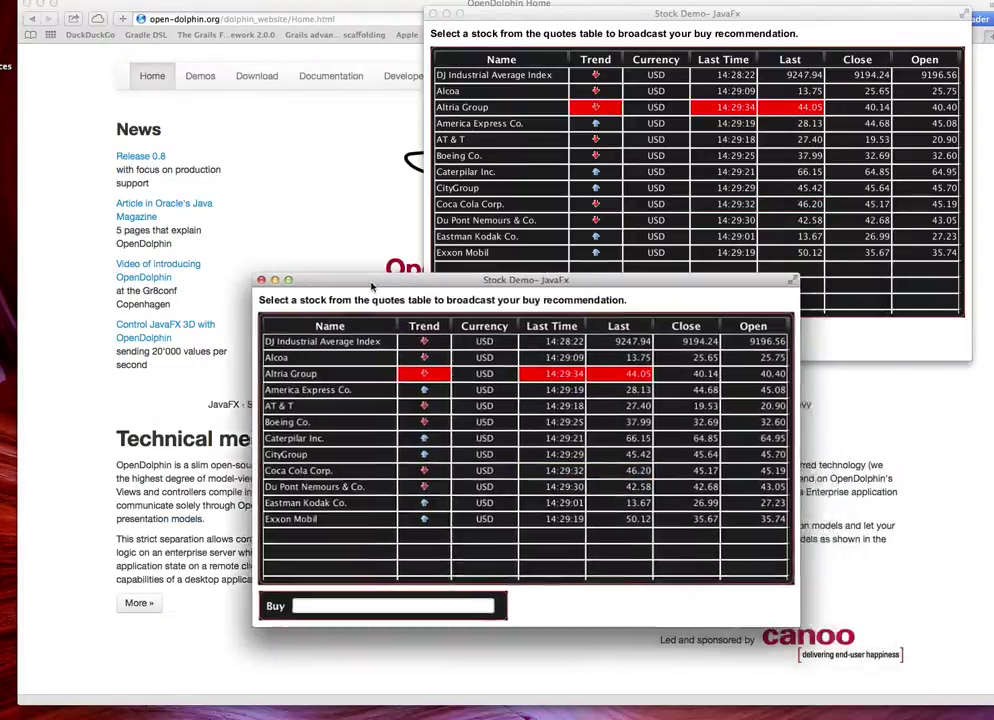
pyautogui.moveTo(366, 289); pyautogui.dragTo(319, 289)
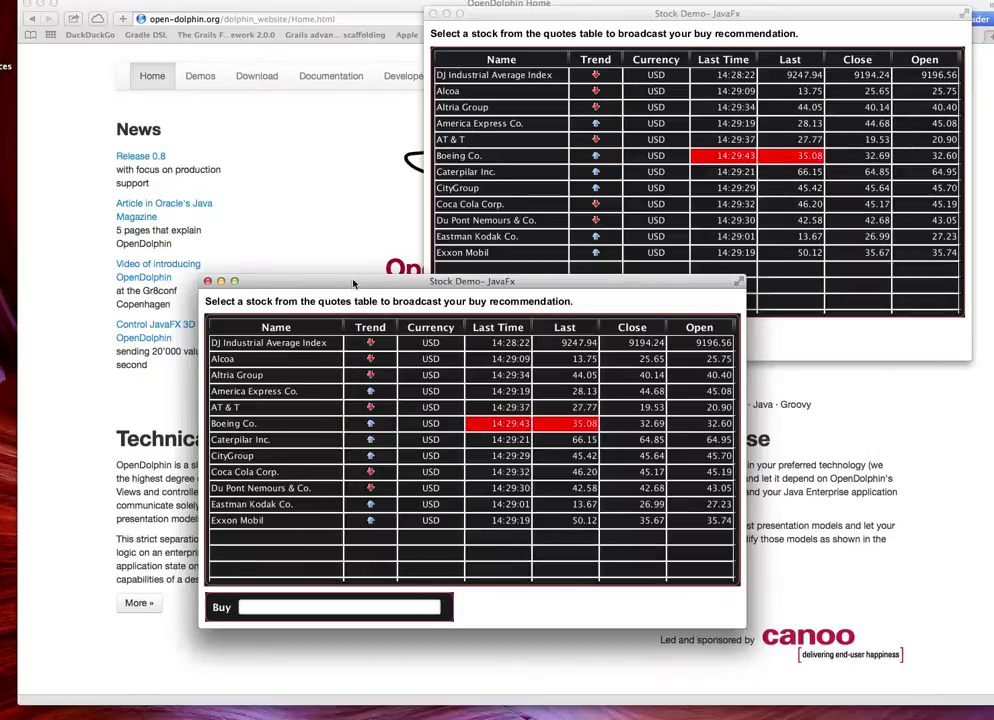
pyautogui.moveTo(353, 282); pyautogui.dragTo(322, 300)
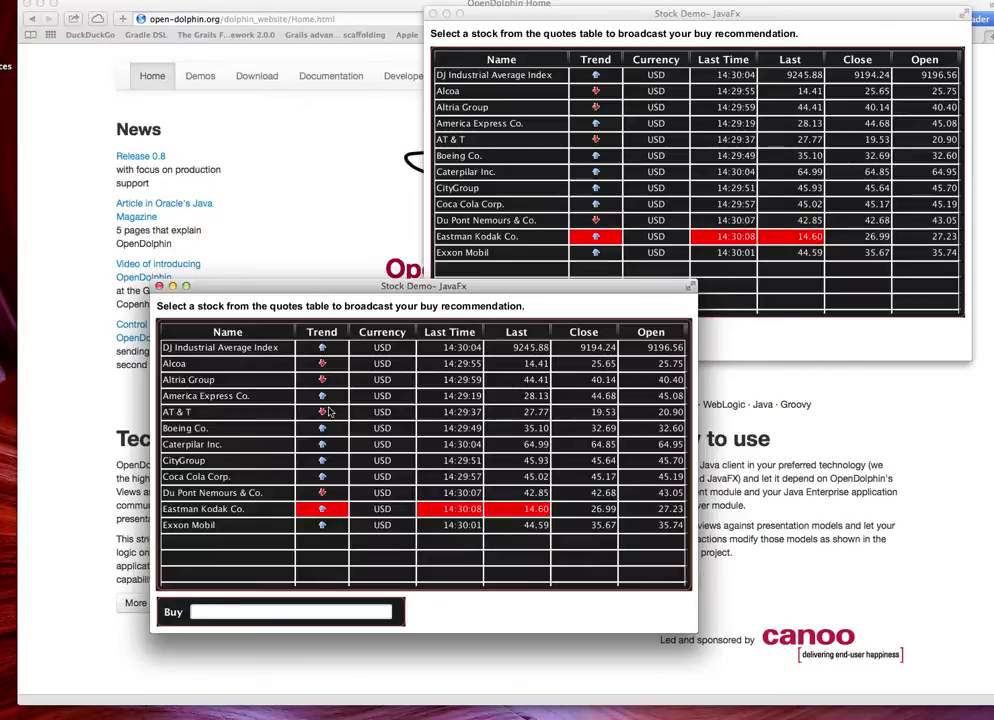
# Recommend Alcoa, then CityGroup, then Eastman Kodak Co., and quit both Stock Demo windows
pyautogui.click(268, 366)
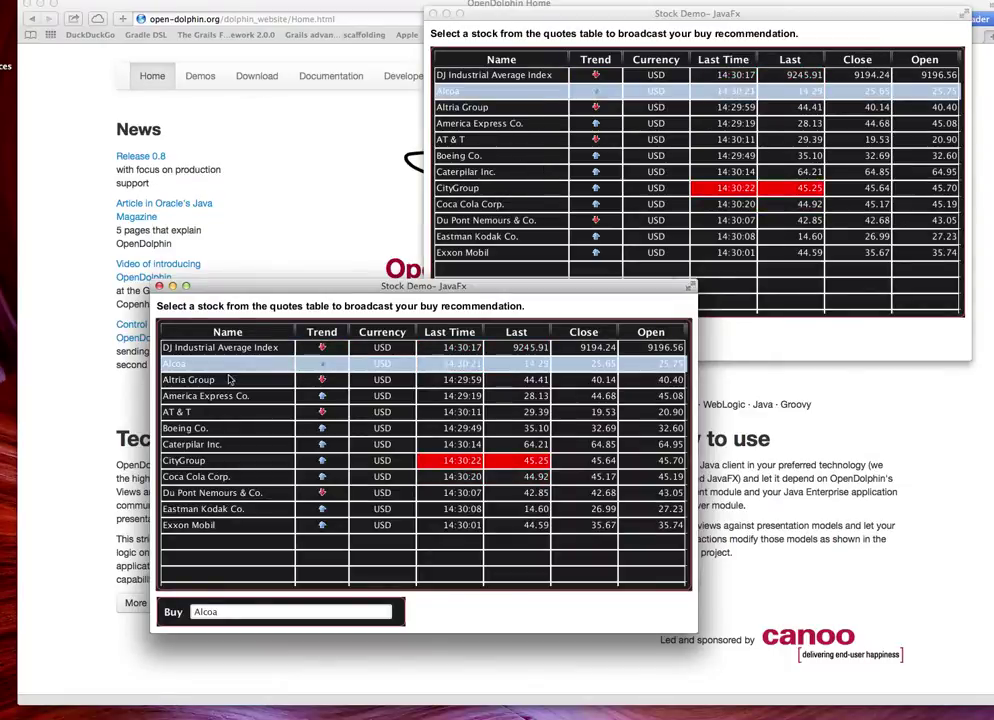
pyautogui.click(235, 460)
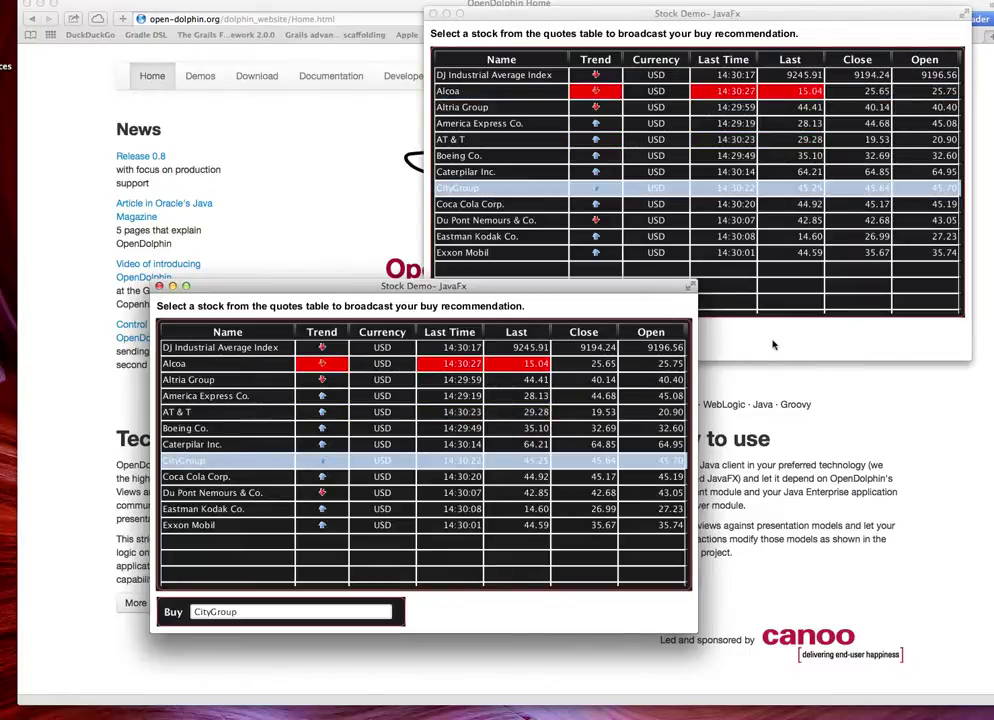
pyautogui.click(608, 265)
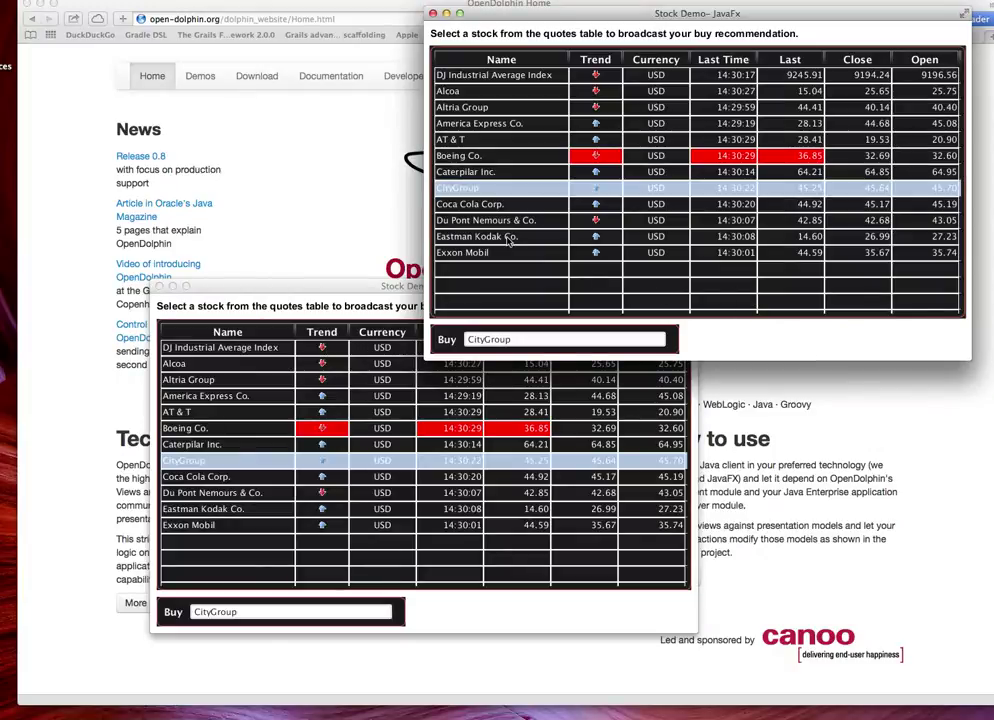
pyautogui.click(509, 238)
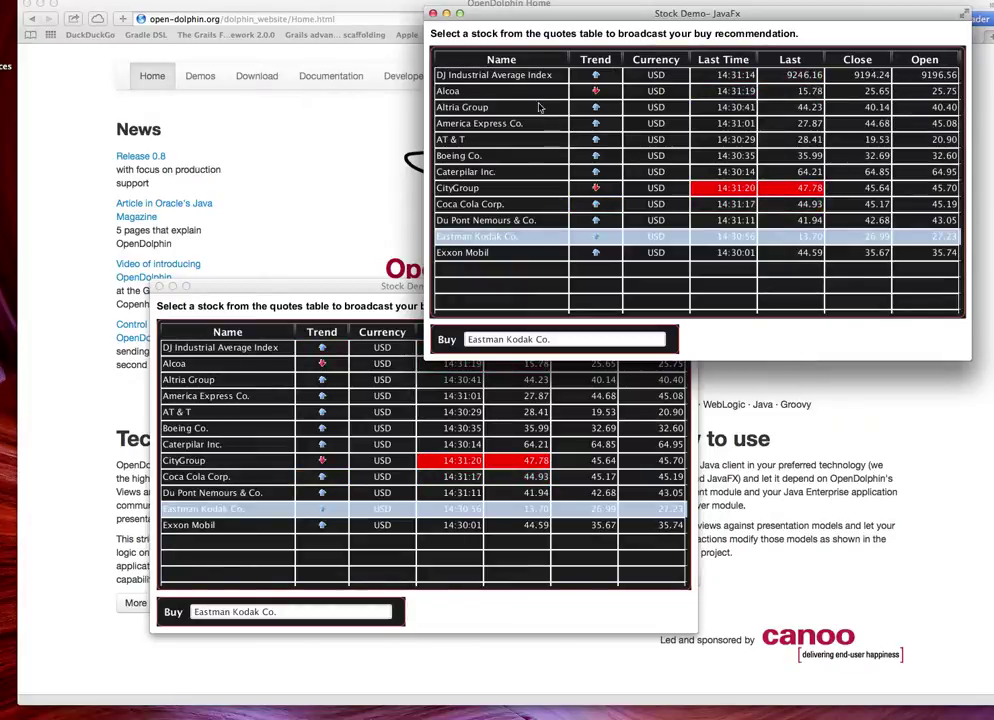
pyautogui.press('super+q')
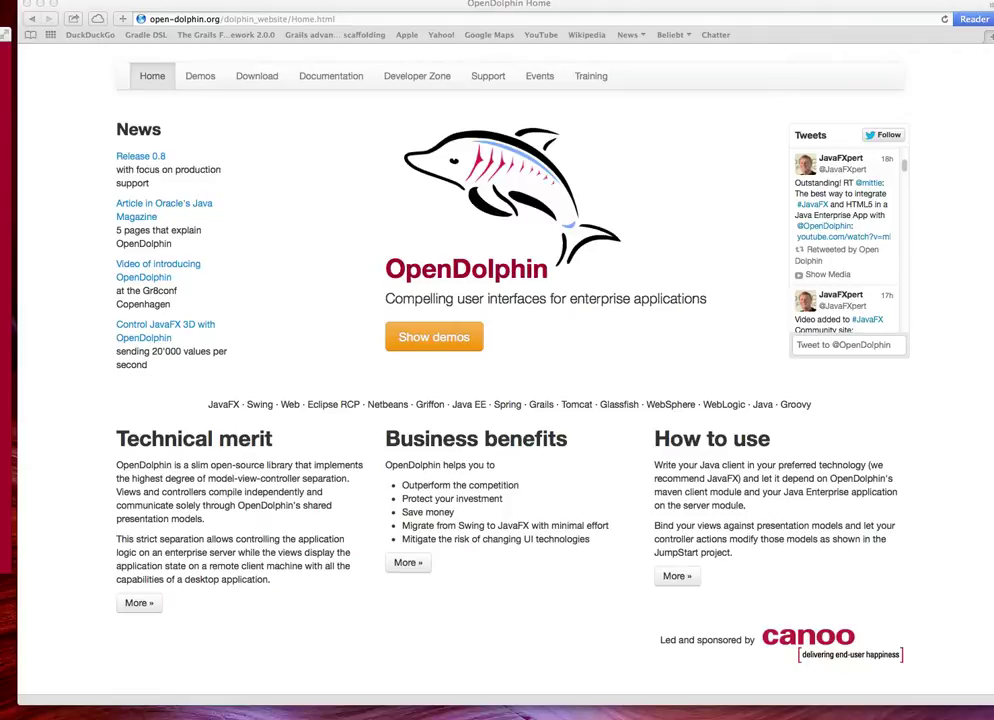
# Bring the Chatter web page forward and replace the User-10 placeholder with a web user name
pyautogui.moveTo(993, 14); pyautogui.dragTo(628, 14)
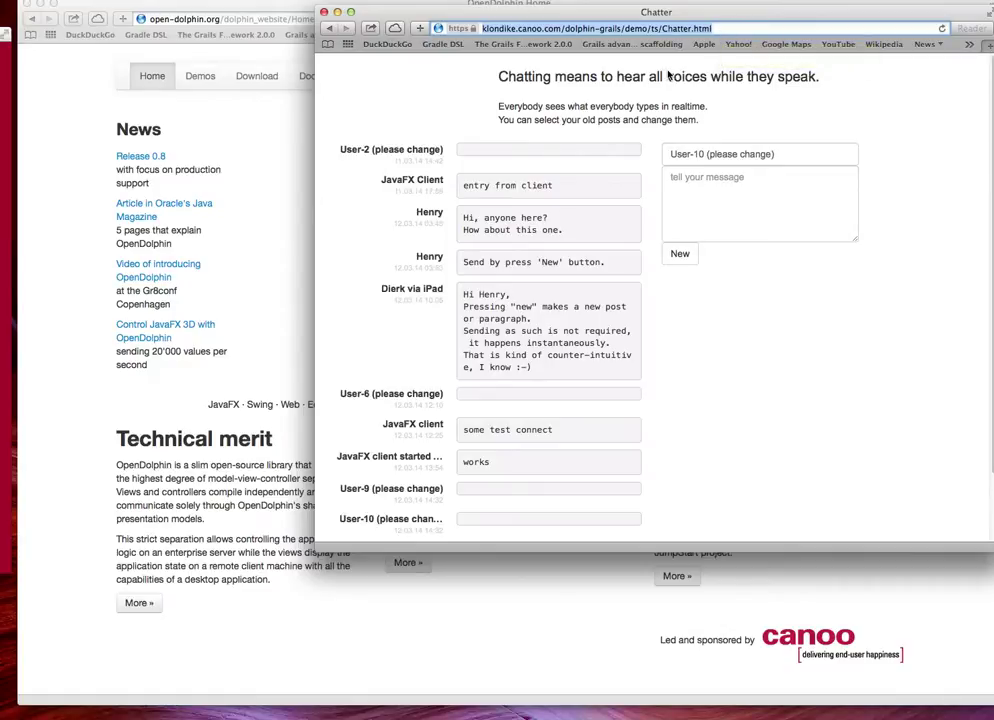
pyautogui.click(759, 157)
pyautogui.moveTo(775, 156); pyautogui.dragTo(629, 158)
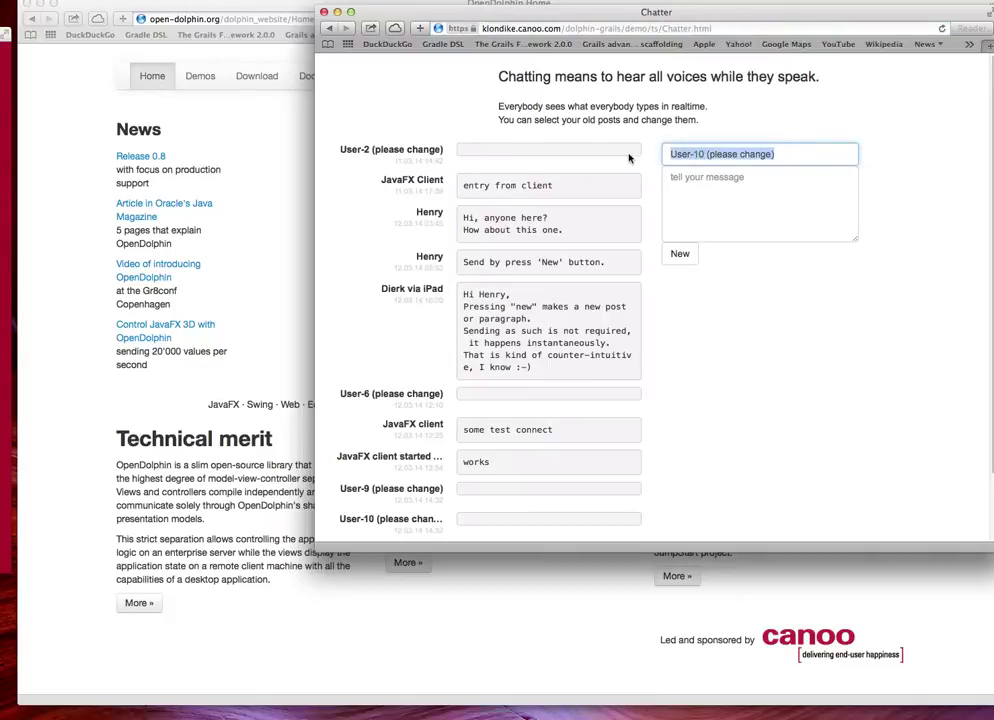
pyautogui.write('Dierk o')
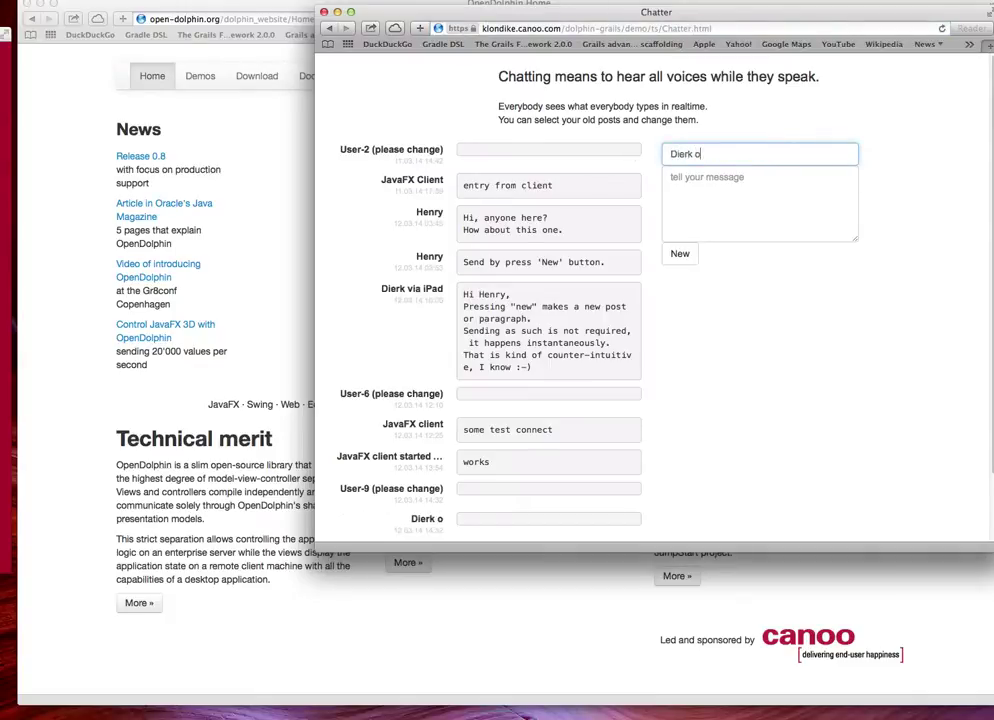
pyautogui.write('n Web')
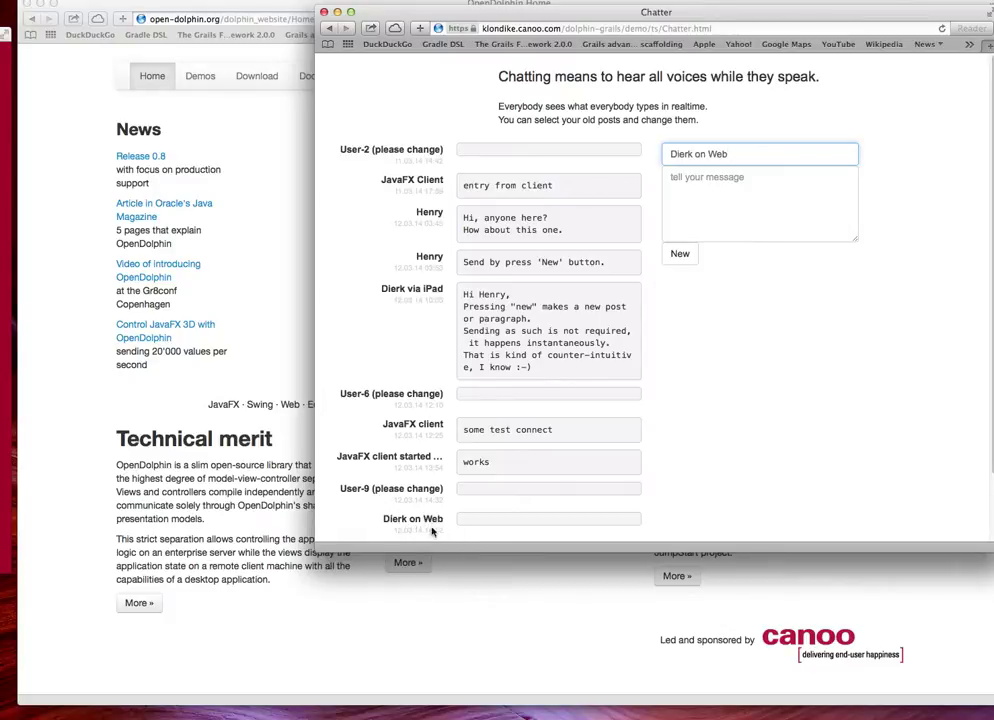
# Post 'I am here' and bring the JavaFX chat window alongside the web client
pyautogui.click(773, 192)
pyautogui.write('I am here')
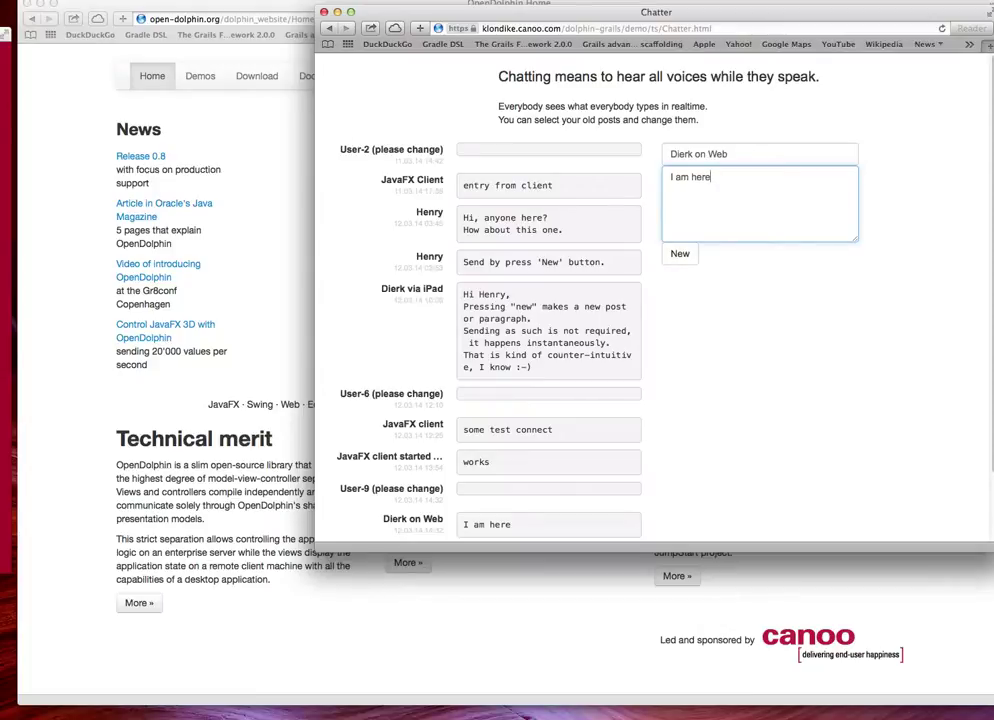
pyautogui.moveTo(3, 73); pyautogui.dragTo(140, 33)
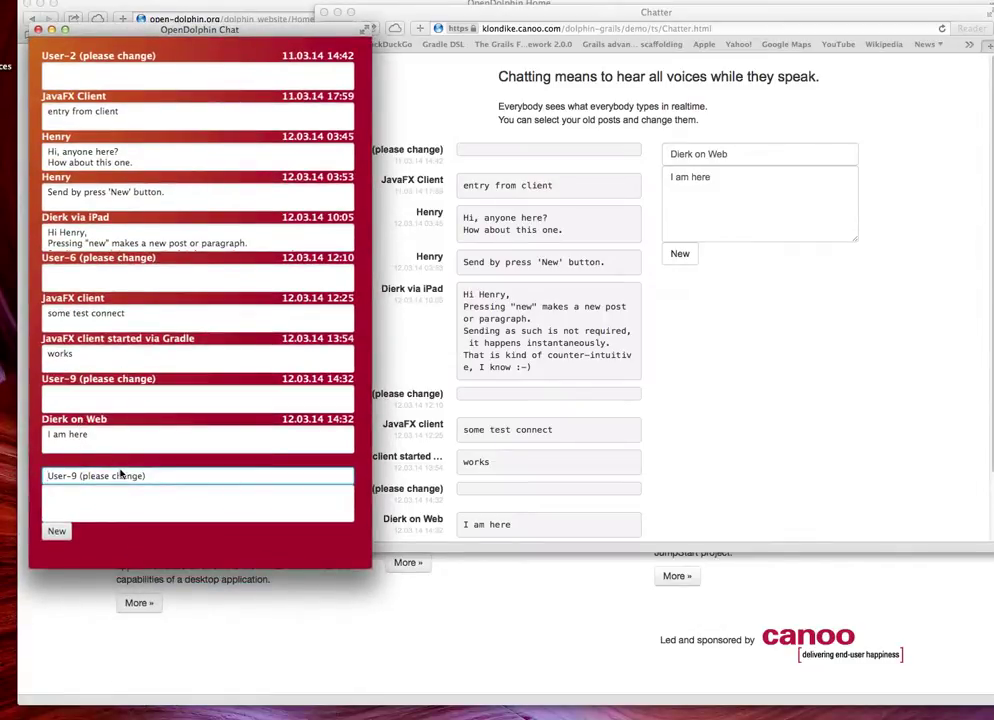
# Replace the User-9 name with a JavaFX user name and post 'so while I am typing, your see the change'
pyautogui.tripleClick(193, 476)
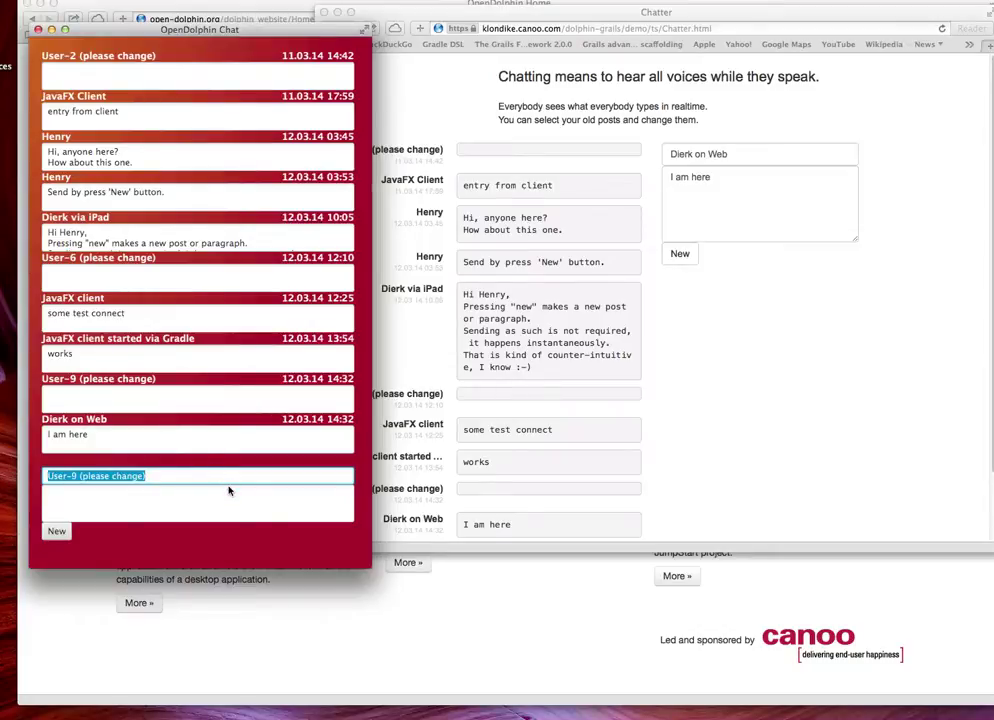
pyautogui.write('Dierk on ')
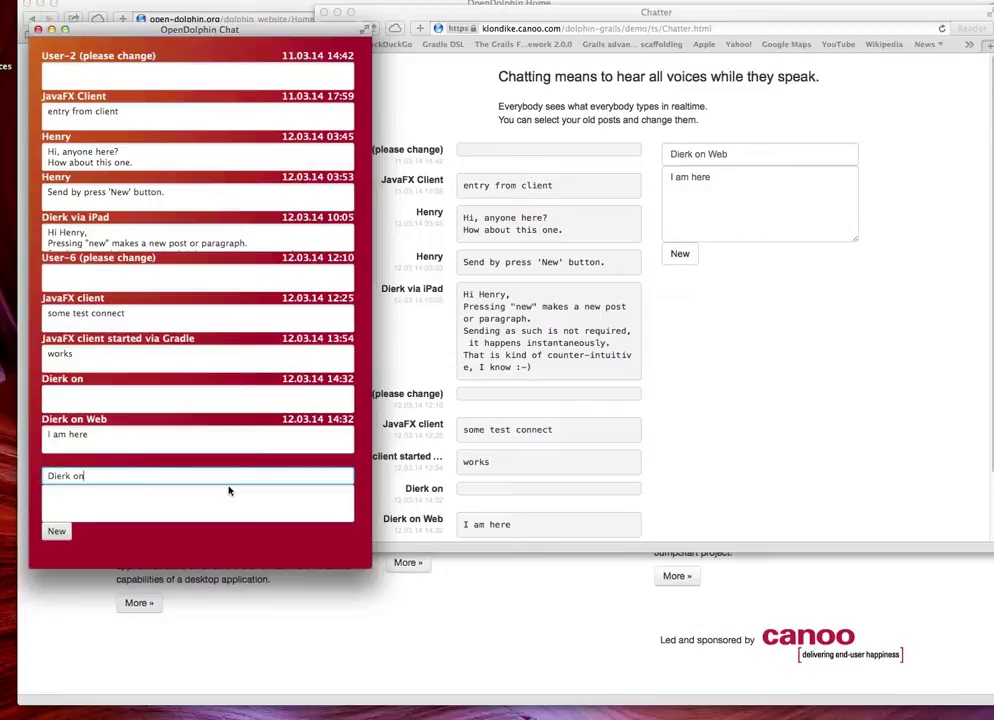
pyautogui.write('JavaFX')
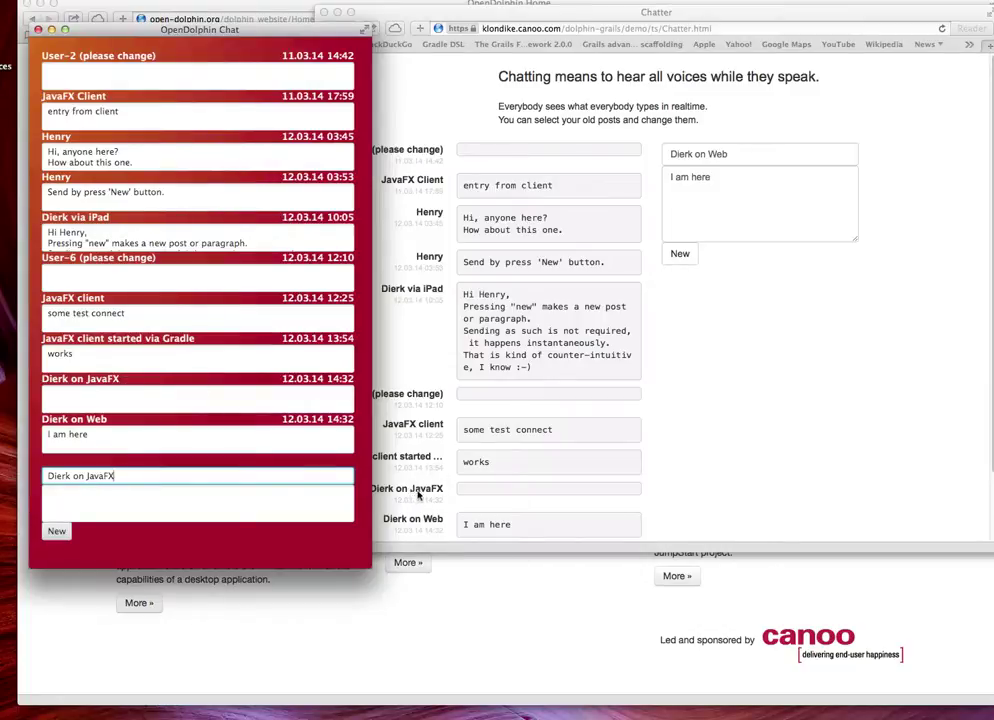
pyautogui.click(198, 499)
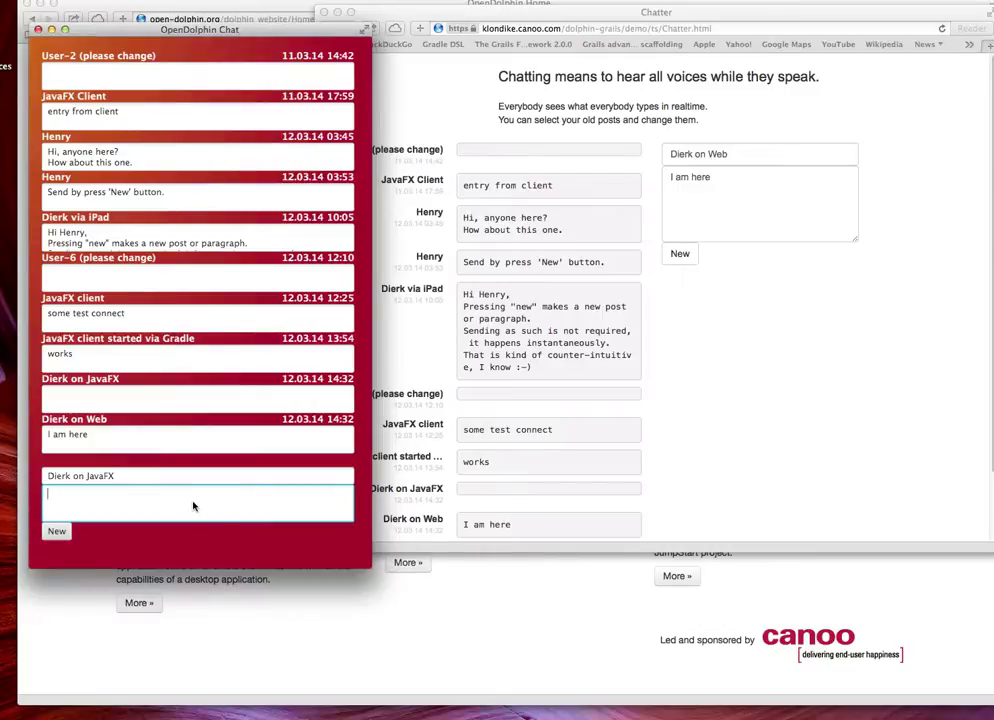
pyautogui.write('so while ')
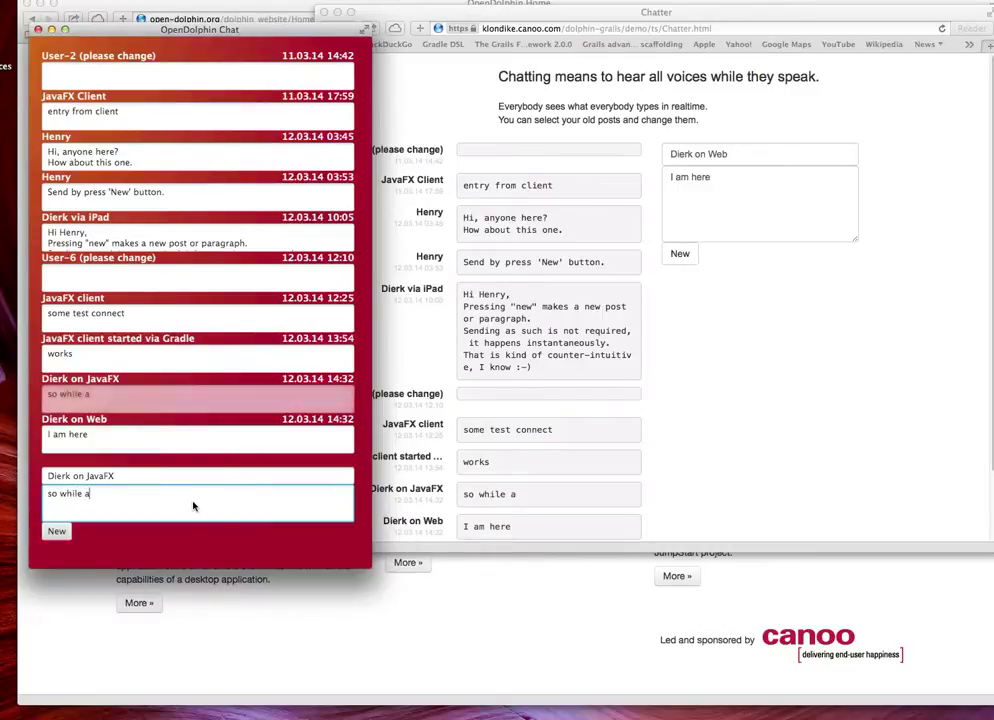
pyautogui.write('I am typi')
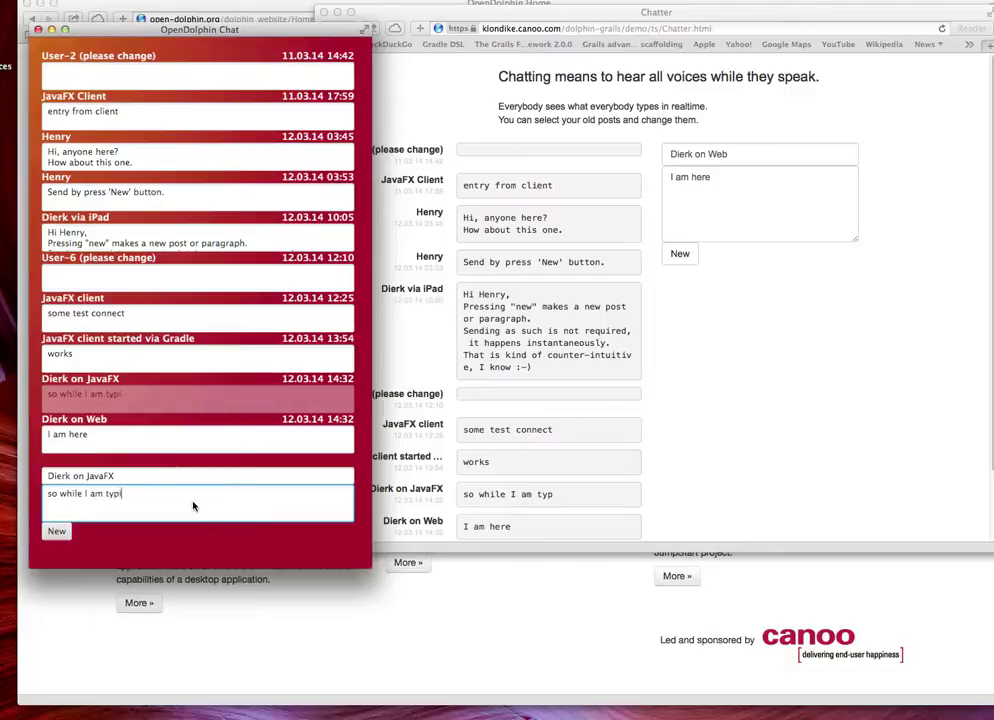
pyautogui.write('ng, ')
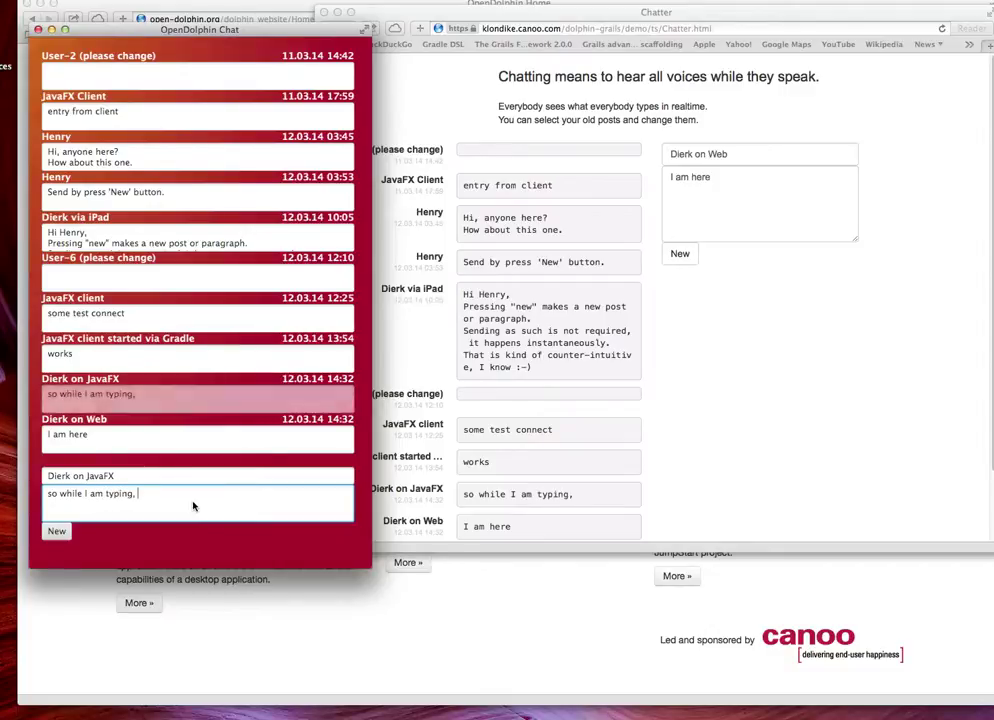
pyautogui.write('your see the ')
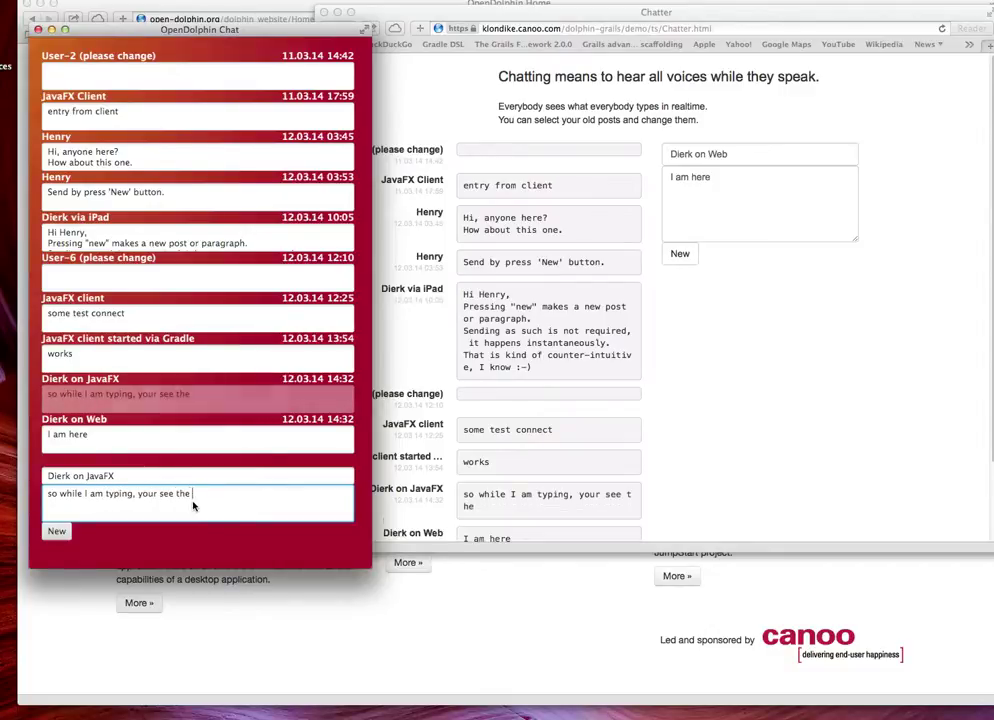
pyautogui.write('chan')
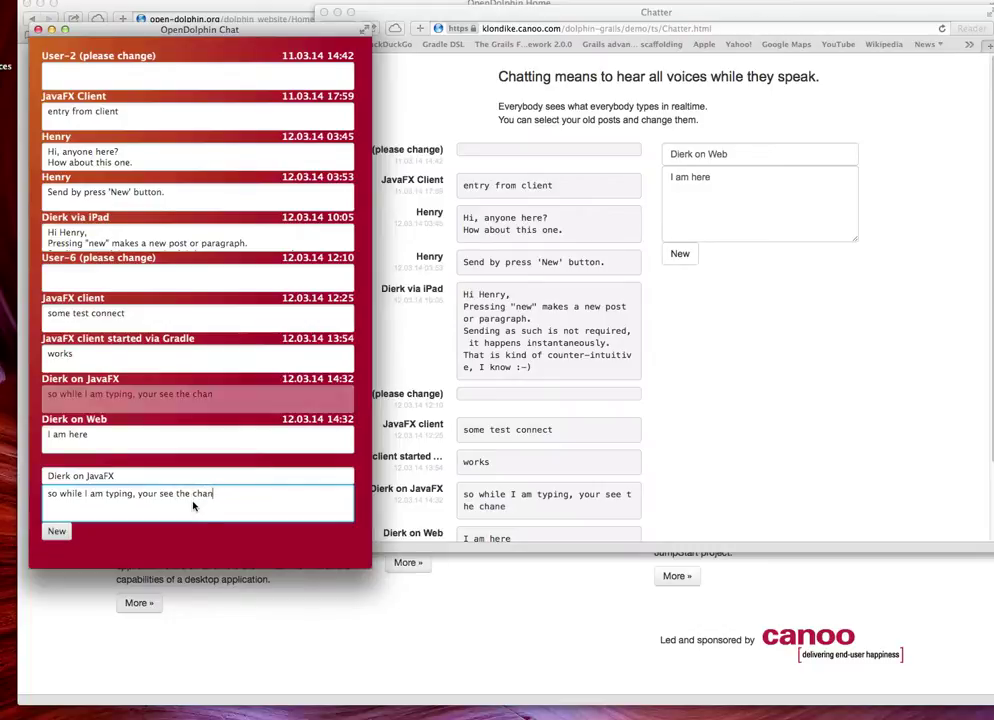
pyautogui.write('ge')
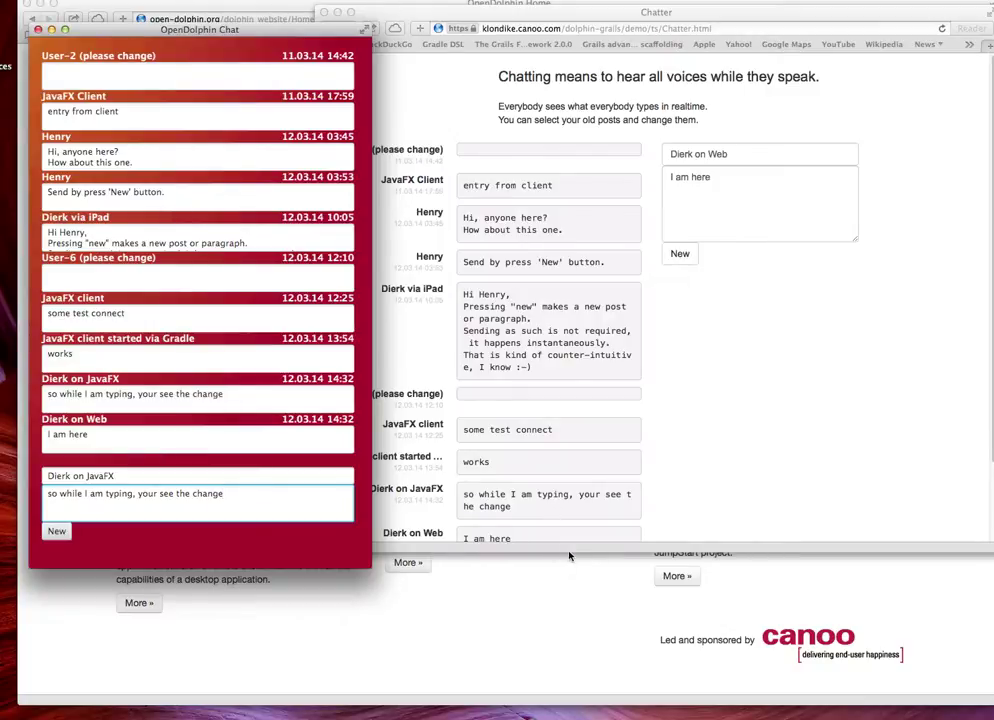
pyautogui.click(750, 548)
# Enlarge the web Chatter window, fix the typo in the web post, and append 'and also type...'
pyautogui.moveTo(750, 548); pyautogui.dragTo(765, 600)
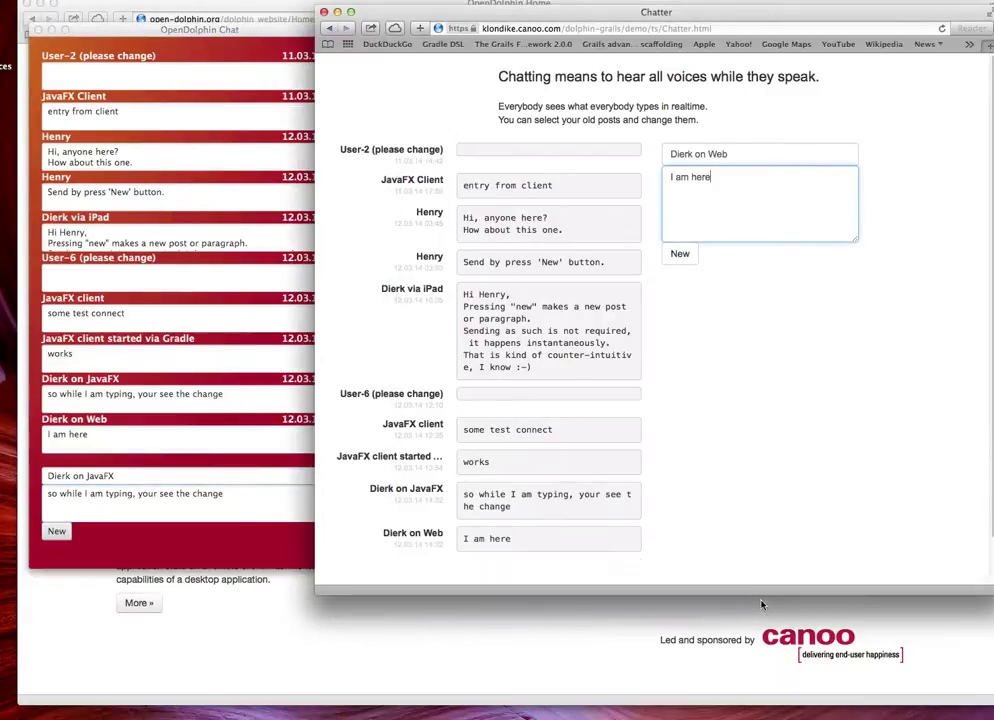
pyautogui.click(248, 556)
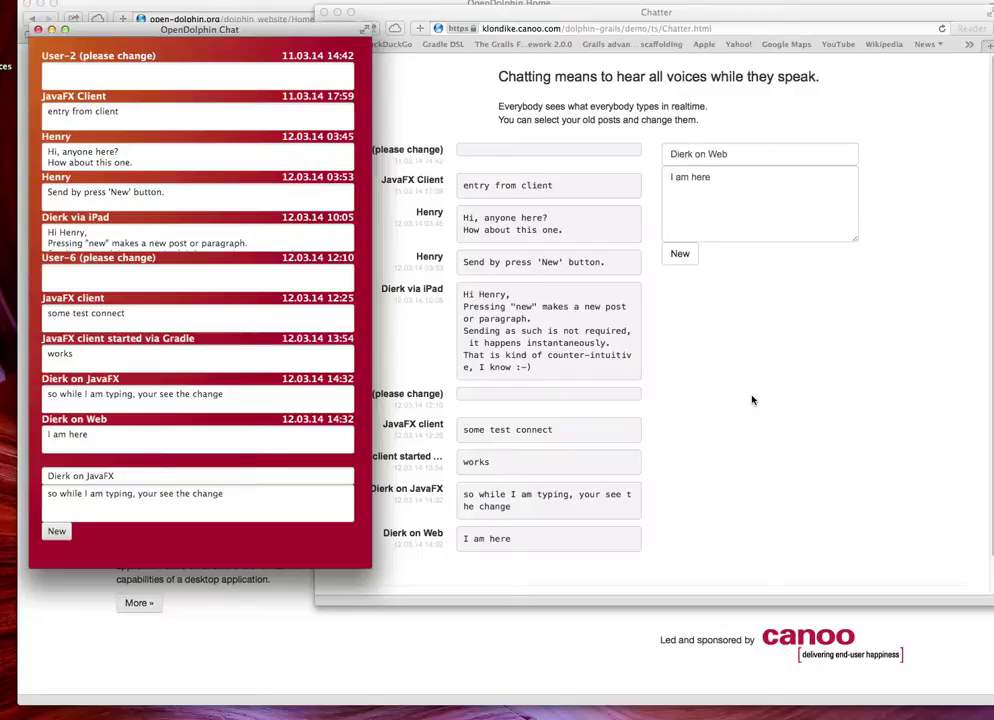
pyautogui.click(773, 313)
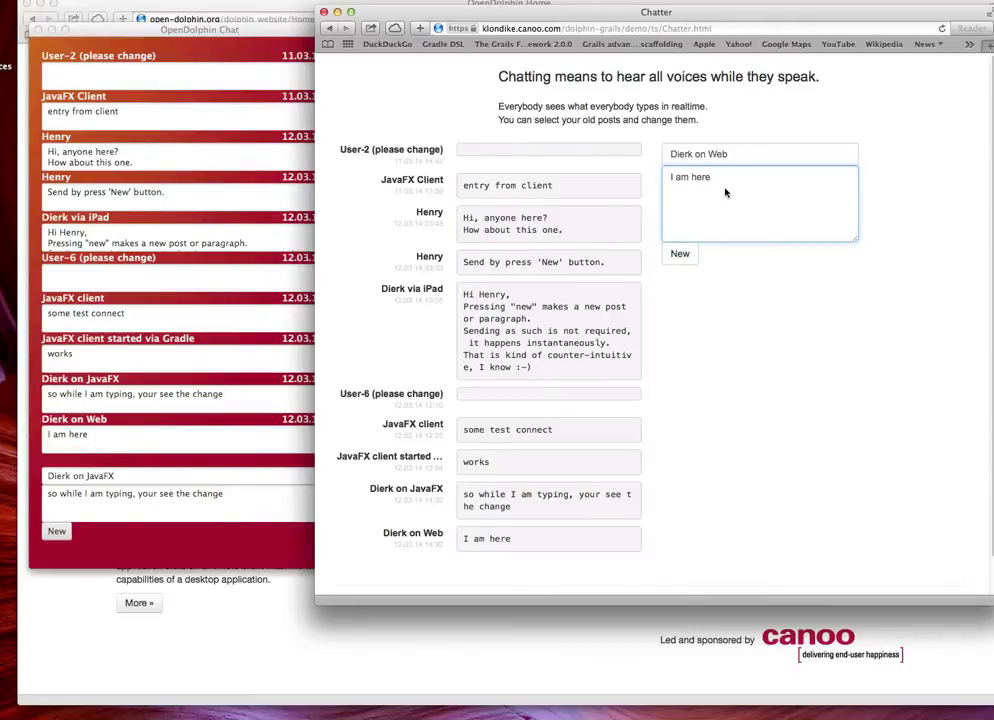
pyautogui.write('and also t')
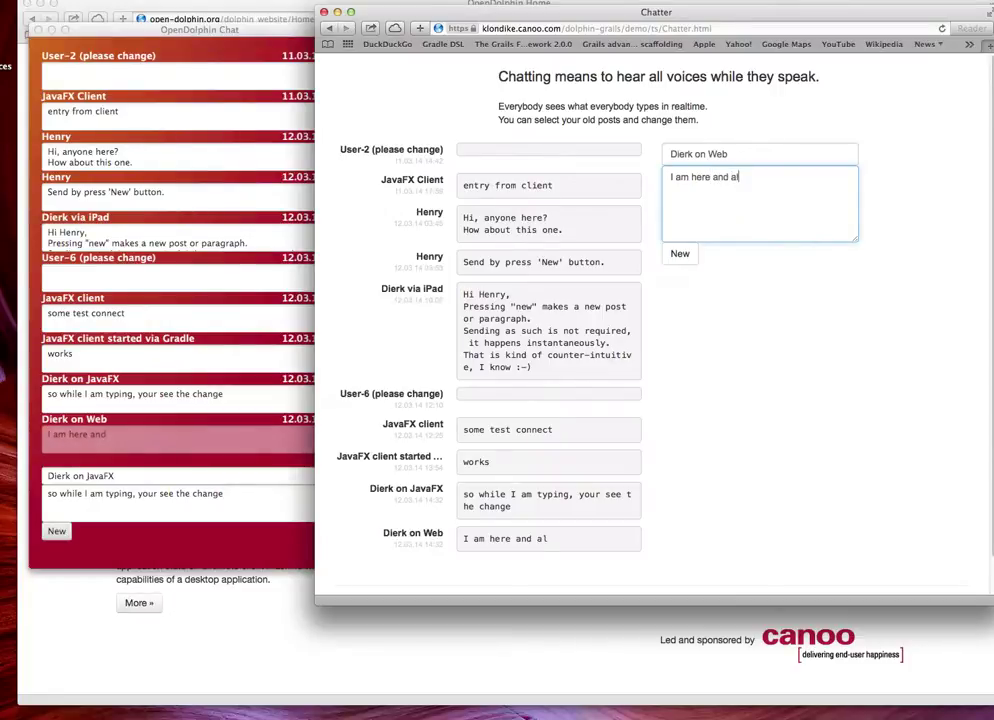
pyautogui.write('ype...')
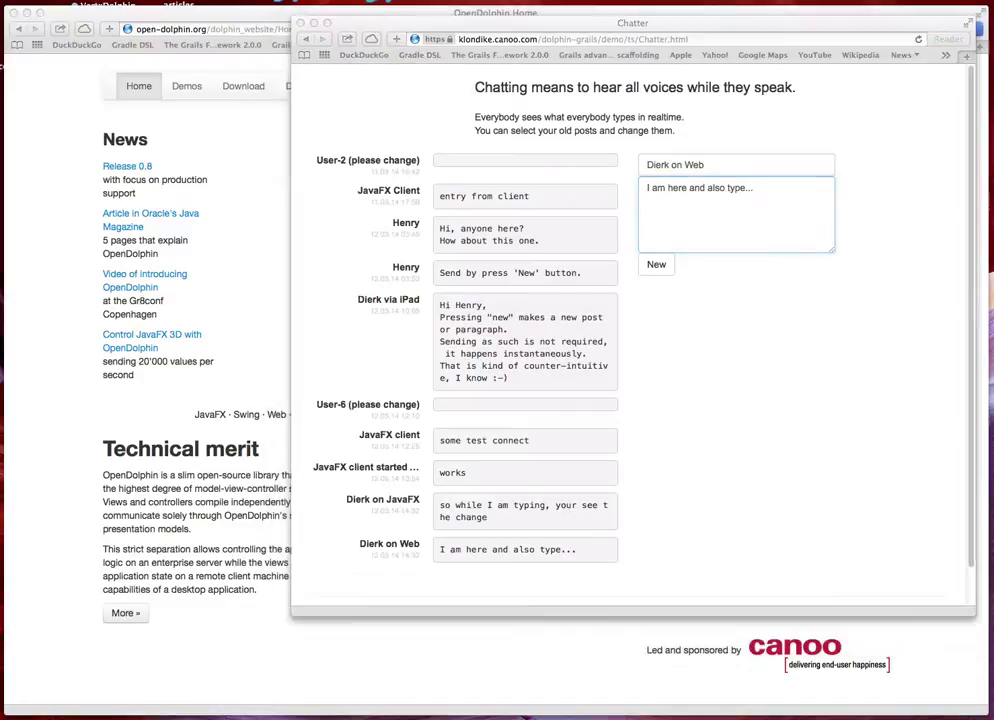
# Bring the JavaFX Team Members window into view and remove 'demo/ts/Chatter.html' from Safari's address
pyautogui.moveTo(422, 478); pyautogui.dragTo(412, 305)
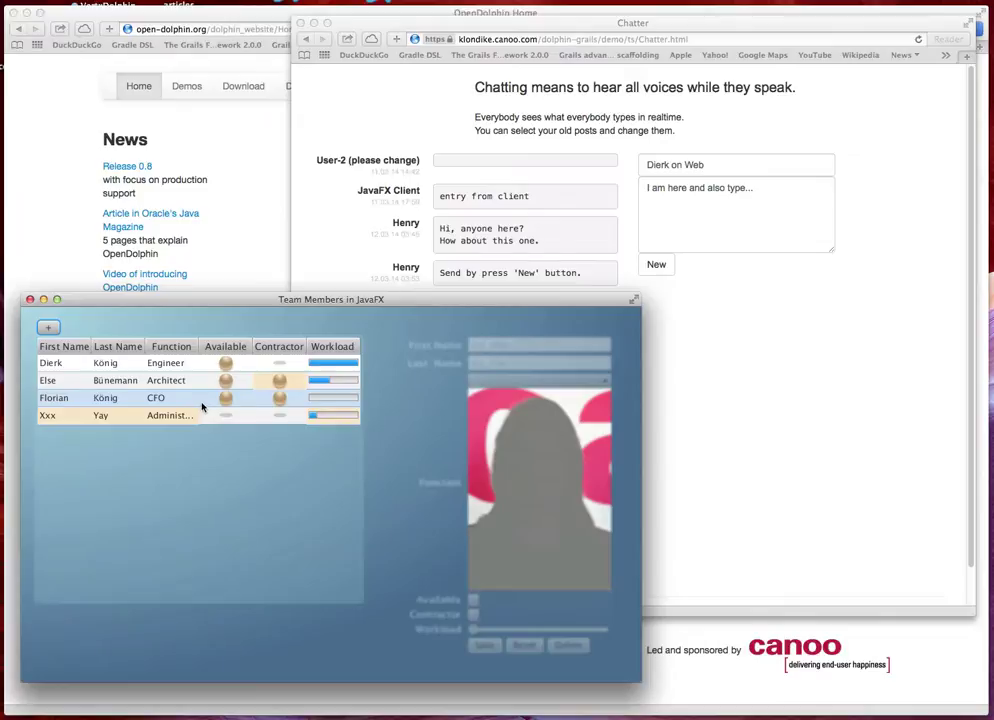
pyautogui.click(826, 436)
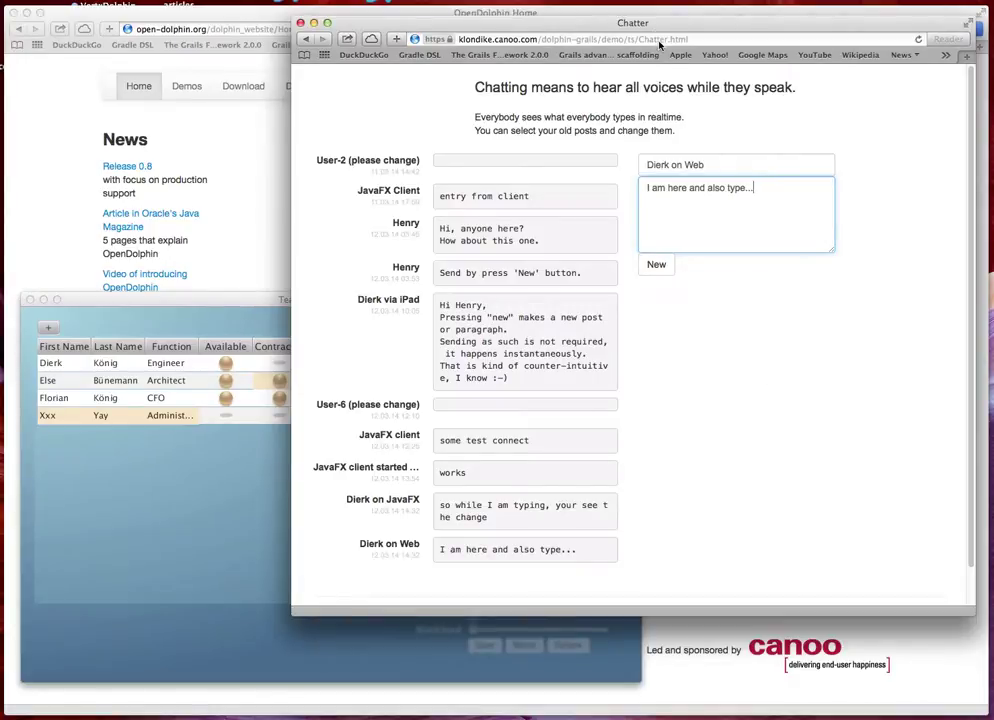
pyautogui.click(678, 38)
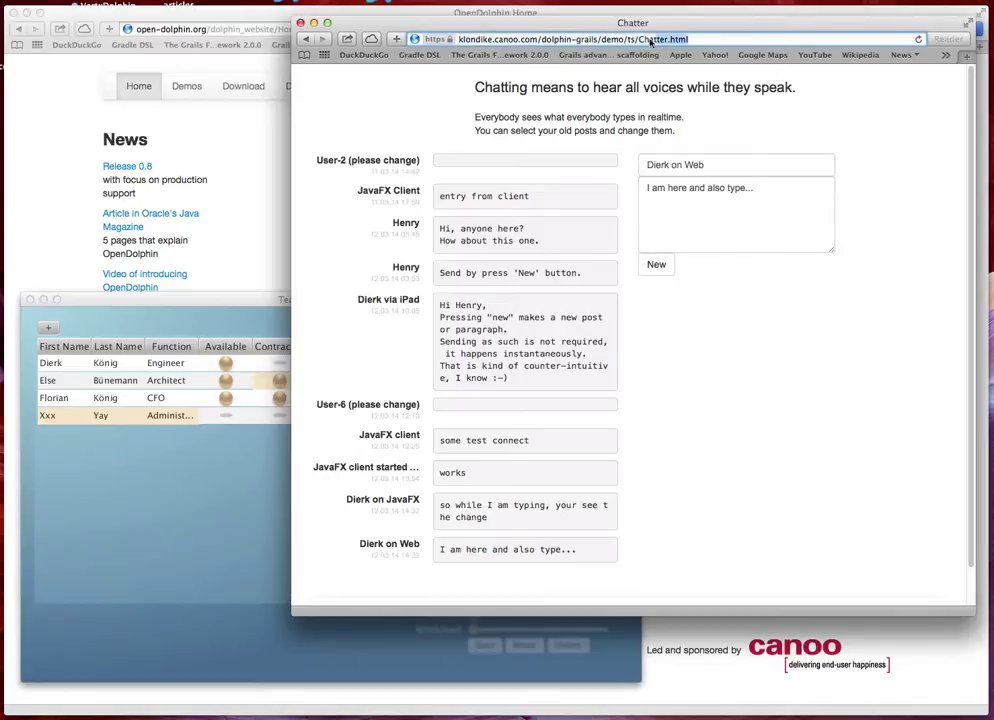
pyautogui.moveTo(602, 40); pyautogui.dragTo(690, 40)
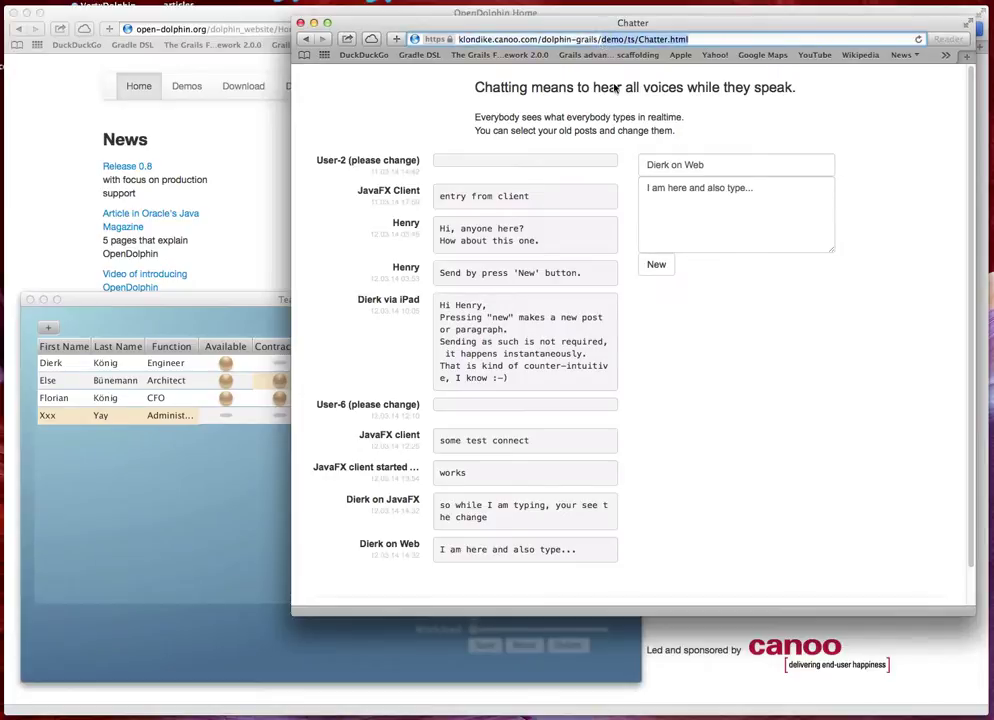
pyautogui.press('BackSpace')
# Load the server home page, open the Teammembers master-detail demo, and select Xxx in both tables
pyautogui.press('Return')
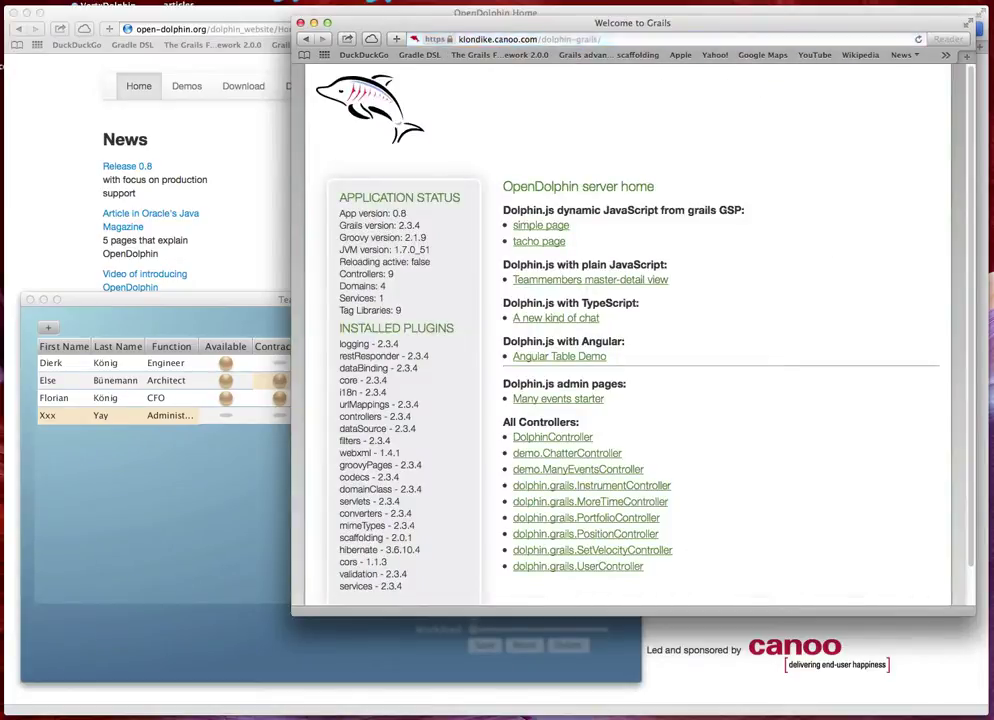
pyautogui.click(621, 283)
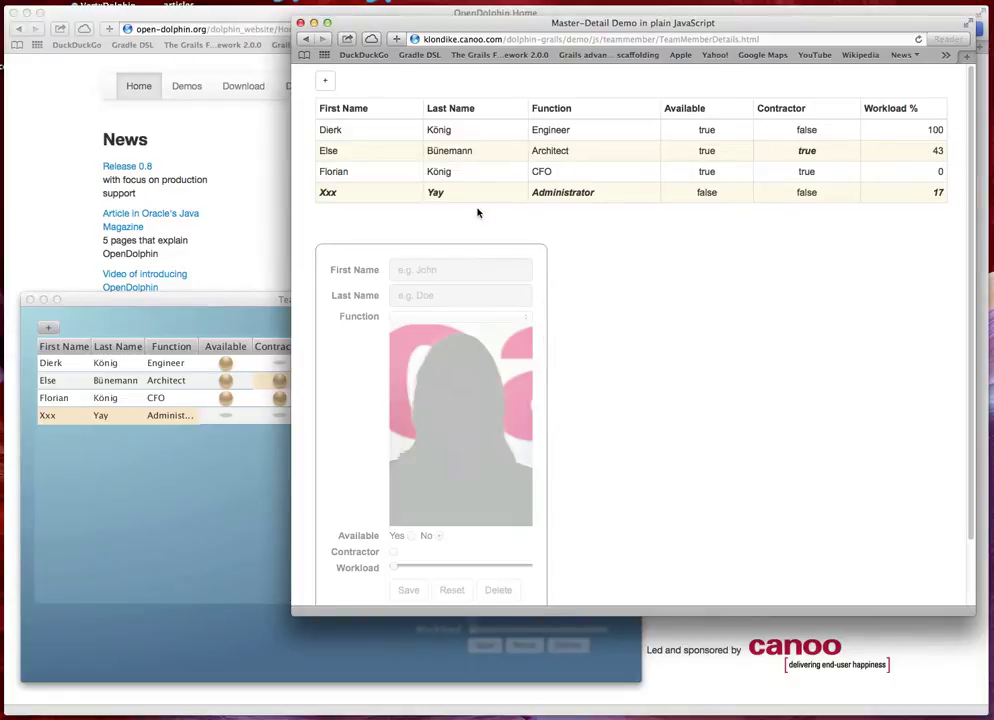
pyautogui.click(172, 421)
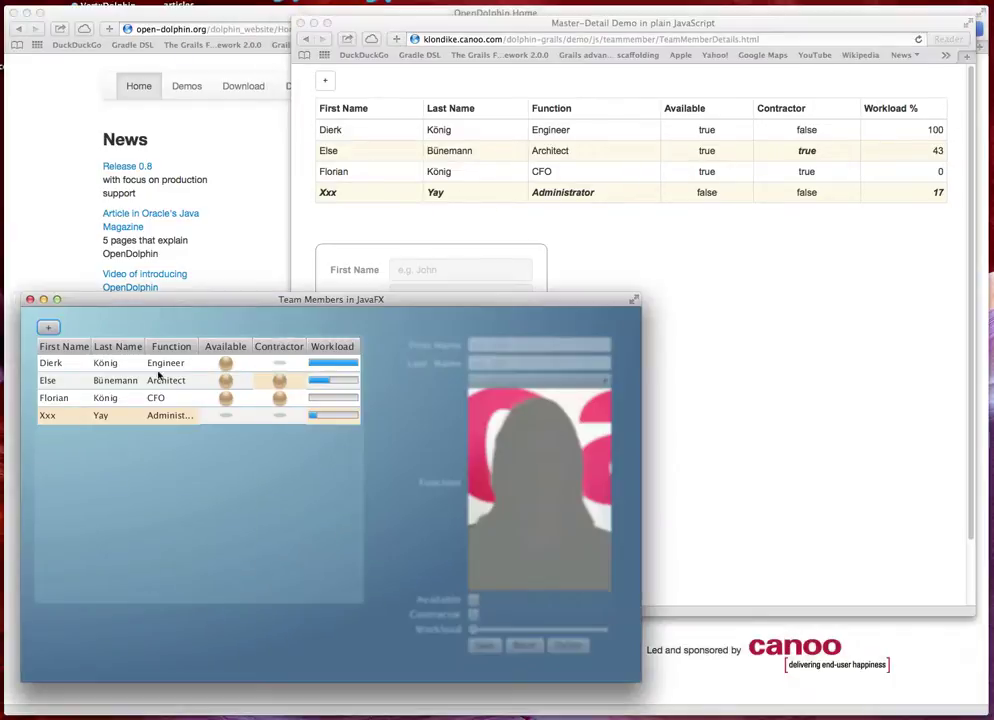
pyautogui.click(172, 421)
pyautogui.click(670, 268)
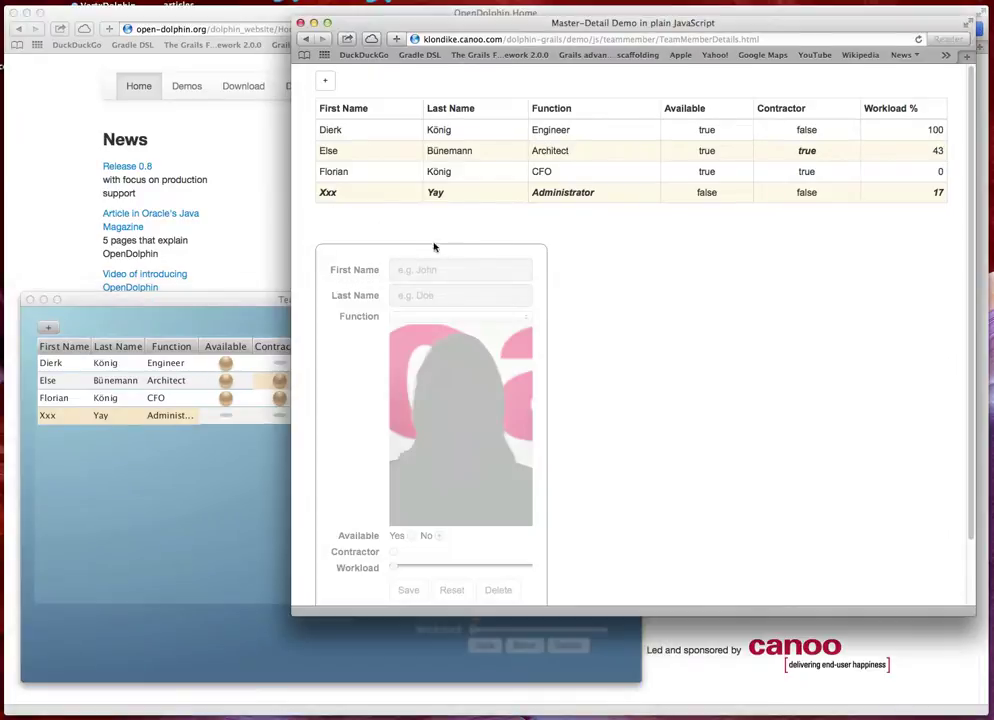
pyautogui.click(368, 200)
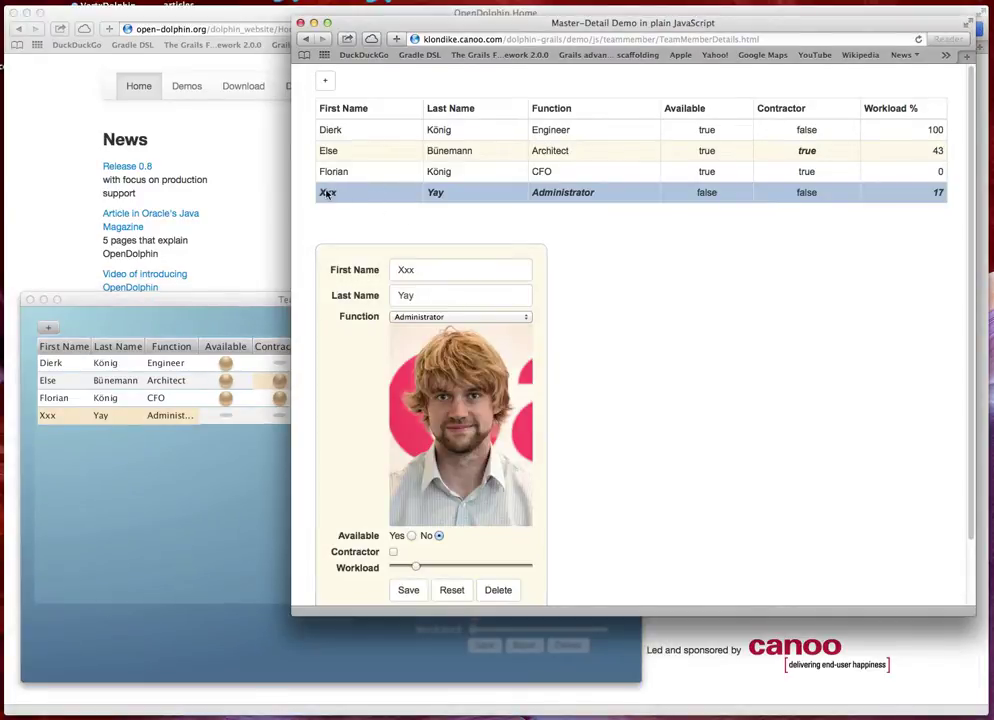
# Replace the fourth member's placeholder name Xxx Yay with the new first and last name in the web form
pyautogui.doubleClick(402, 269)
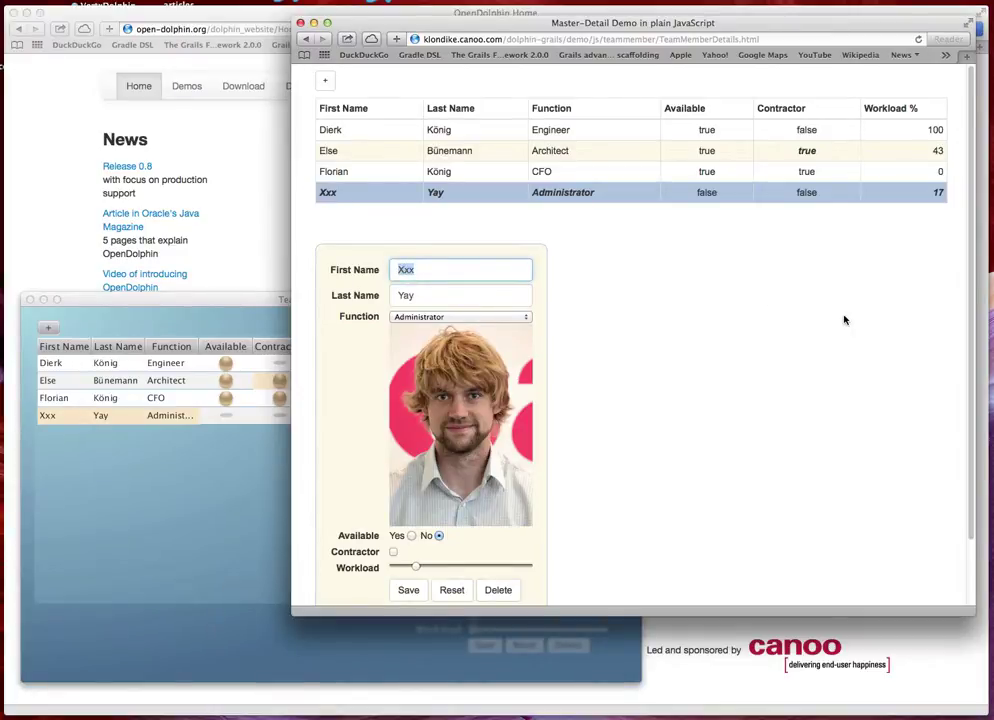
pyautogui.press('Tab')
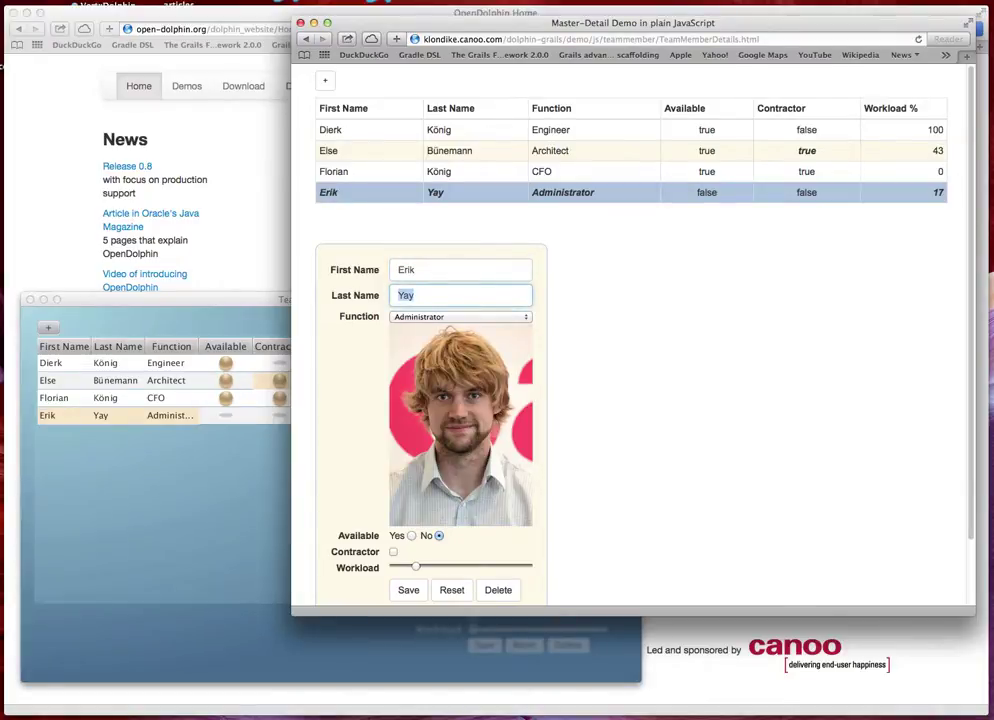
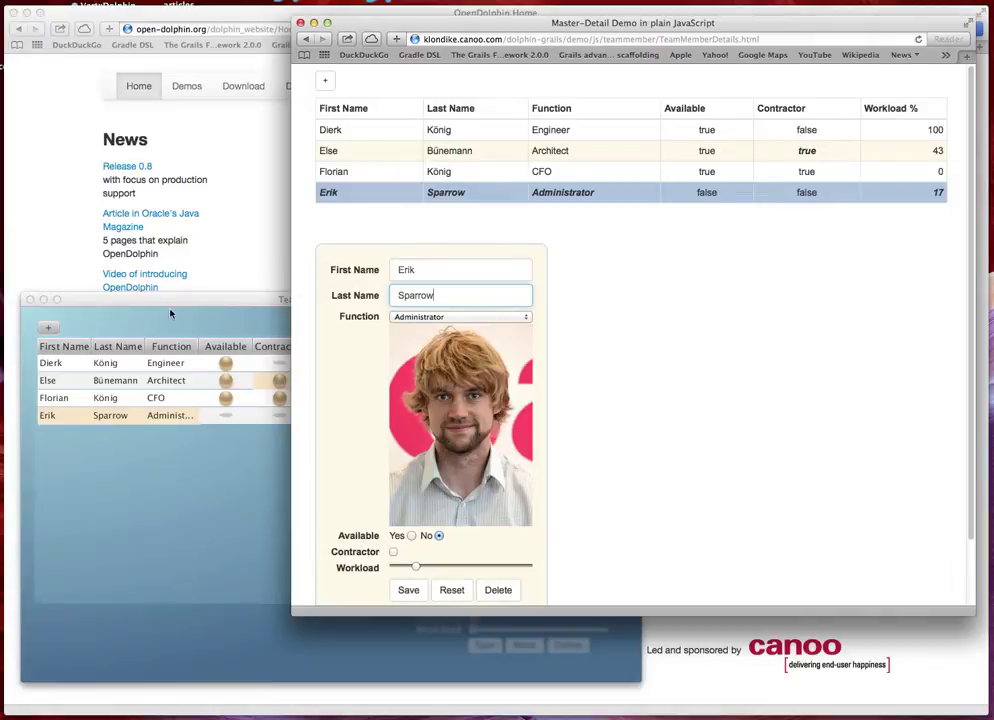
# Compare the renamed fourth member in the JavaFX table against the web page
pyautogui.click(220, 303)
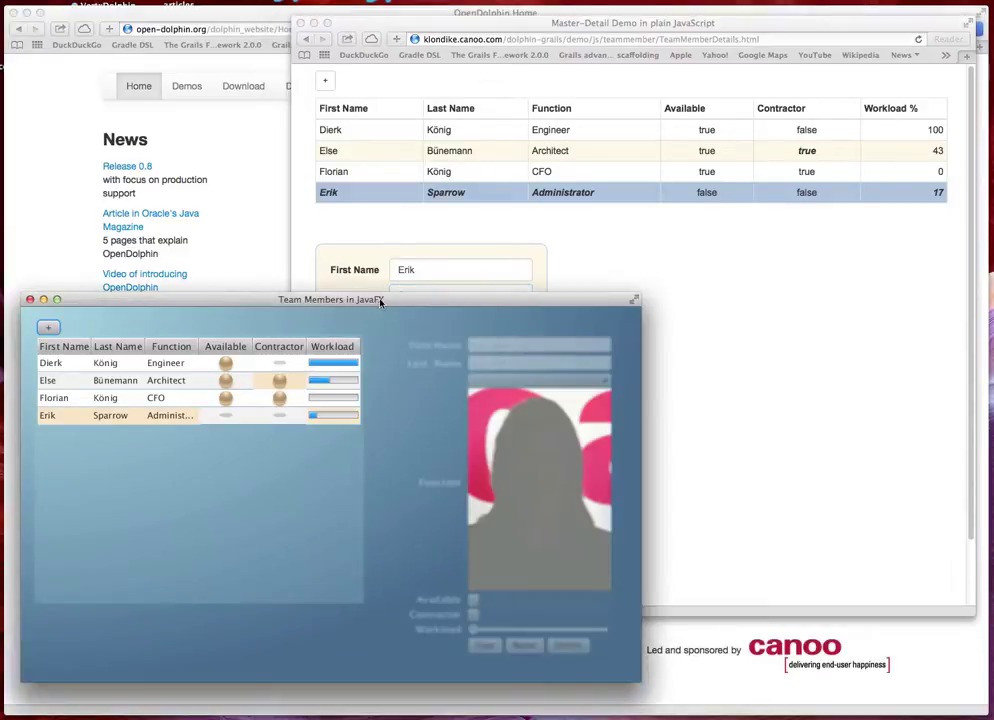
pyautogui.click(688, 268)
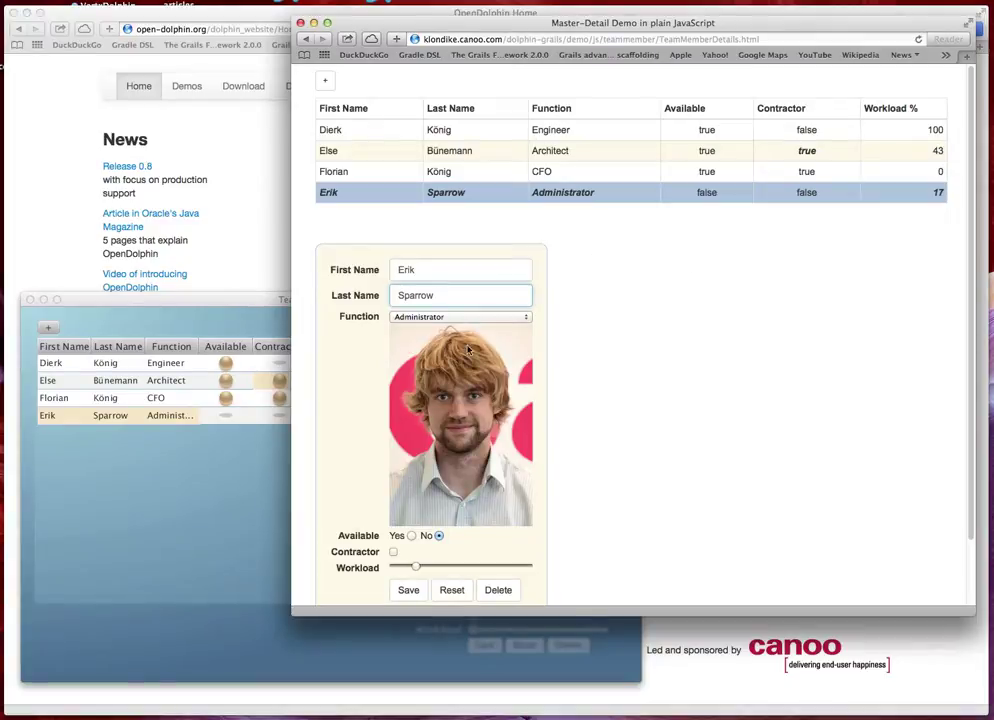
pyautogui.click(229, 305)
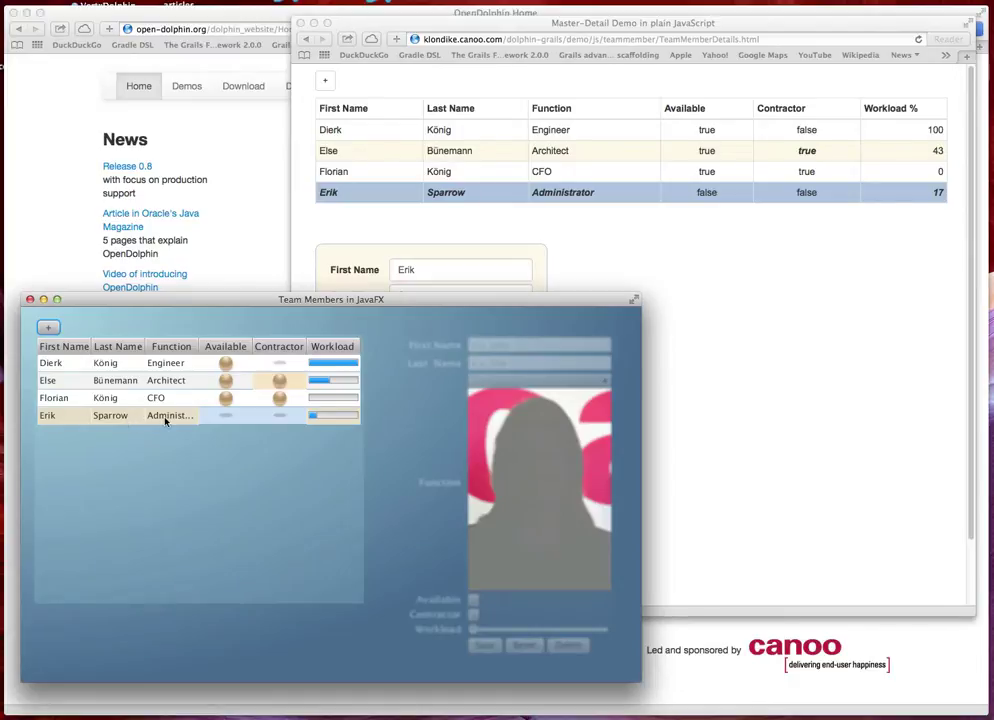
# Select the renamed fourth member's row in JavaFX to show the detail form with portrait photo
pyautogui.click(166, 420)
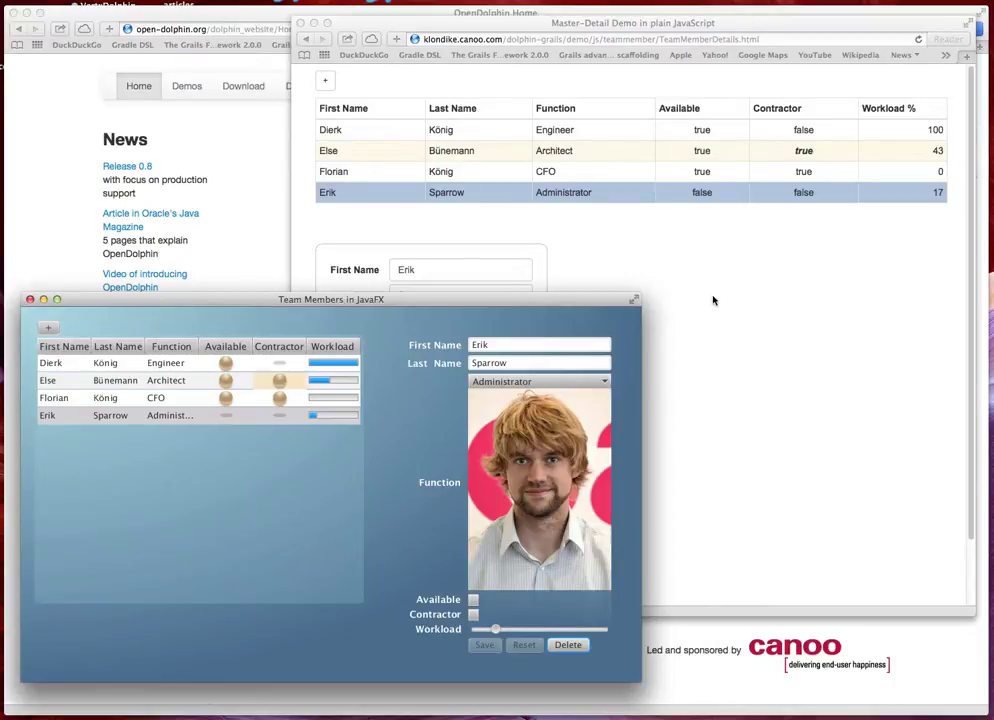
pyautogui.click(86, 419)
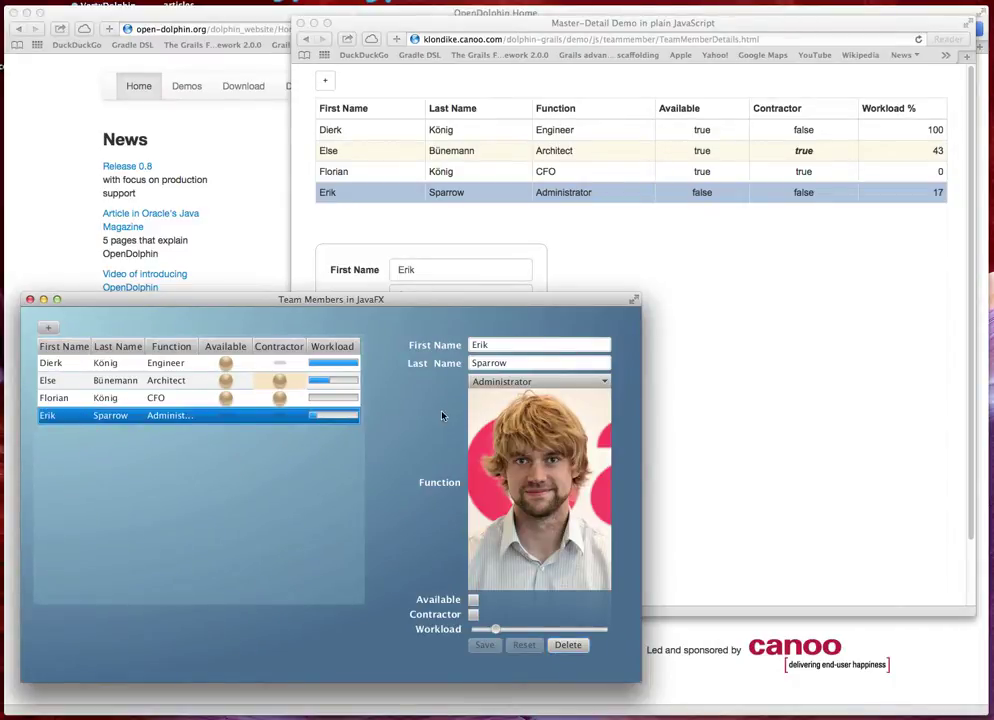
# Open the second member in the web form, append 'asdfas' to the first name, and check JavaFX
pyautogui.click(743, 301)
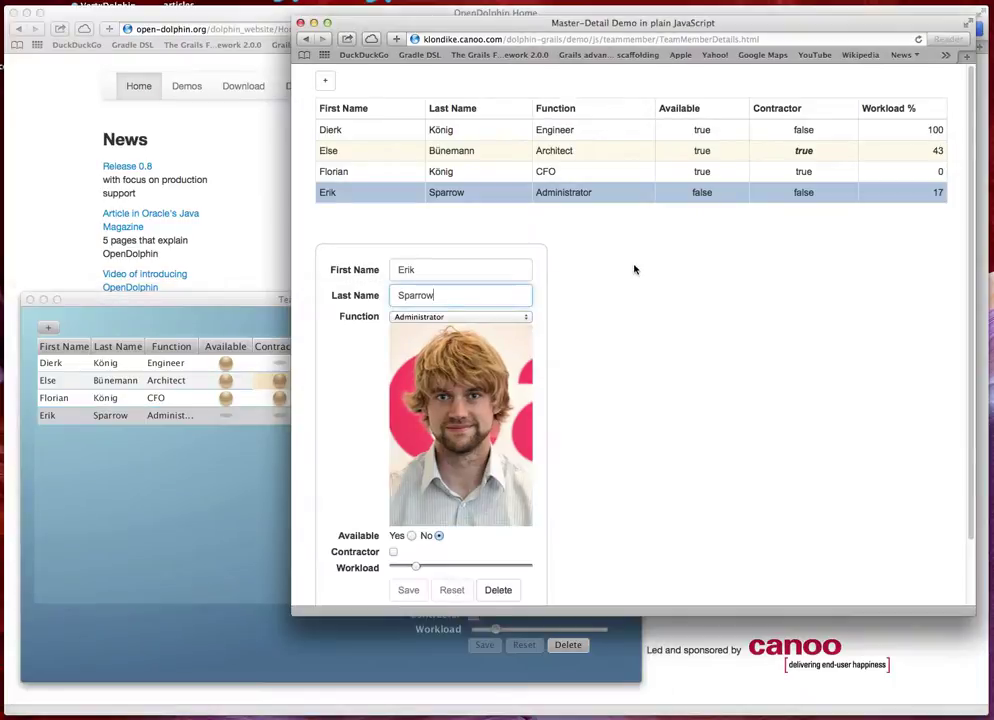
pyautogui.click(470, 151)
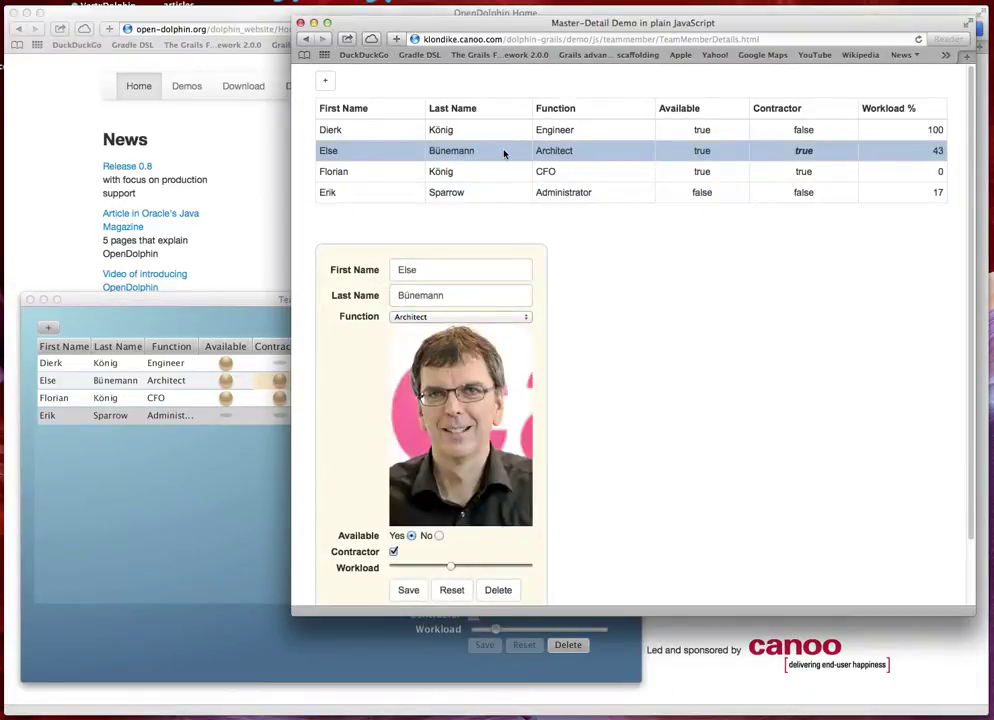
pyautogui.click(455, 277)
pyautogui.write('asdfas')
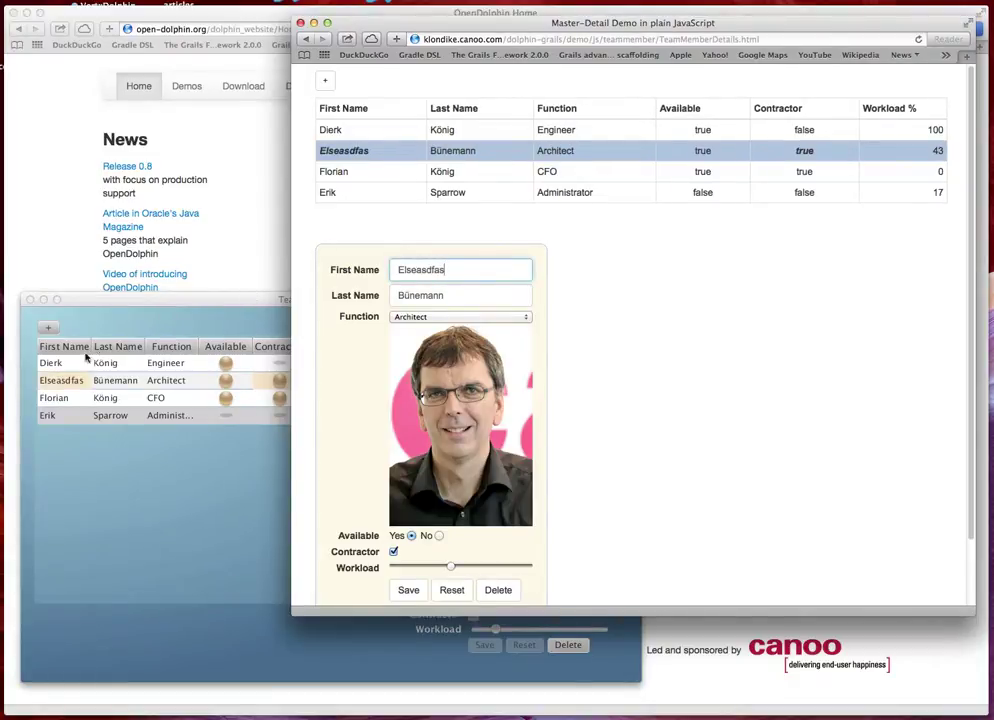
pyautogui.click(68, 383)
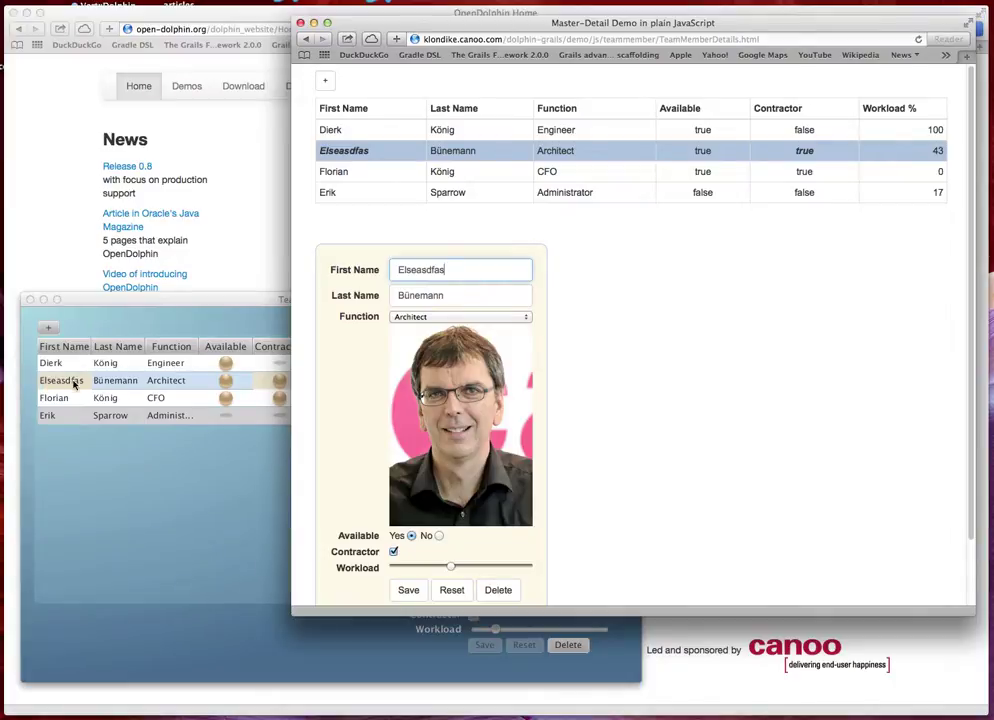
pyautogui.click(151, 300)
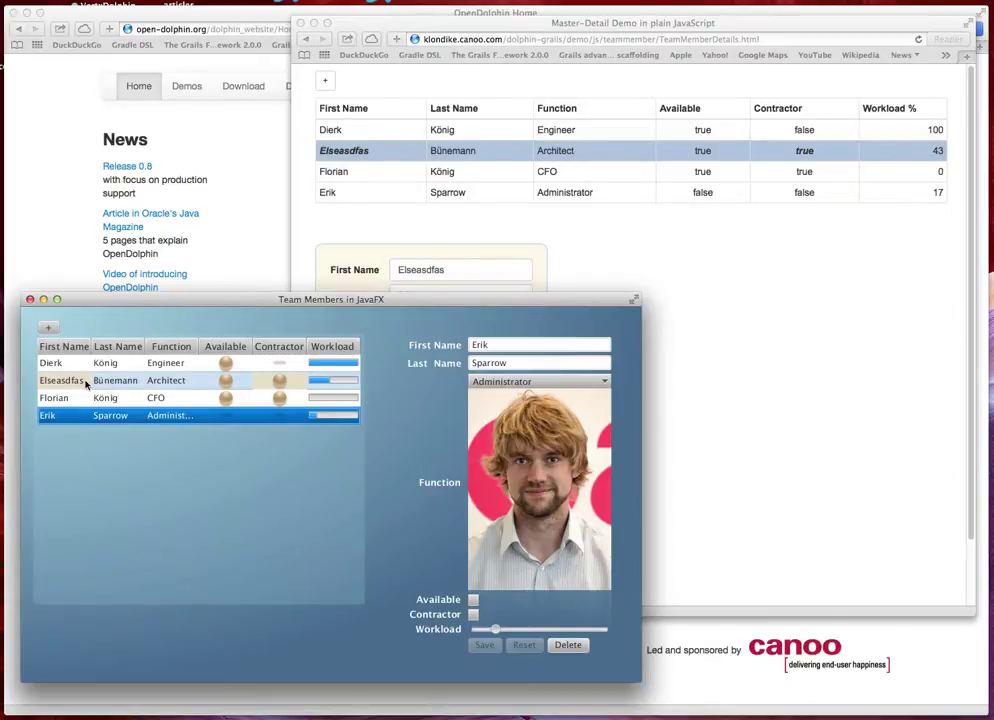
# Trim the trailing 'fas' from the second member's first name in JavaFX, then verify the web table
pyautogui.click(87, 382)
pyautogui.click(533, 345)
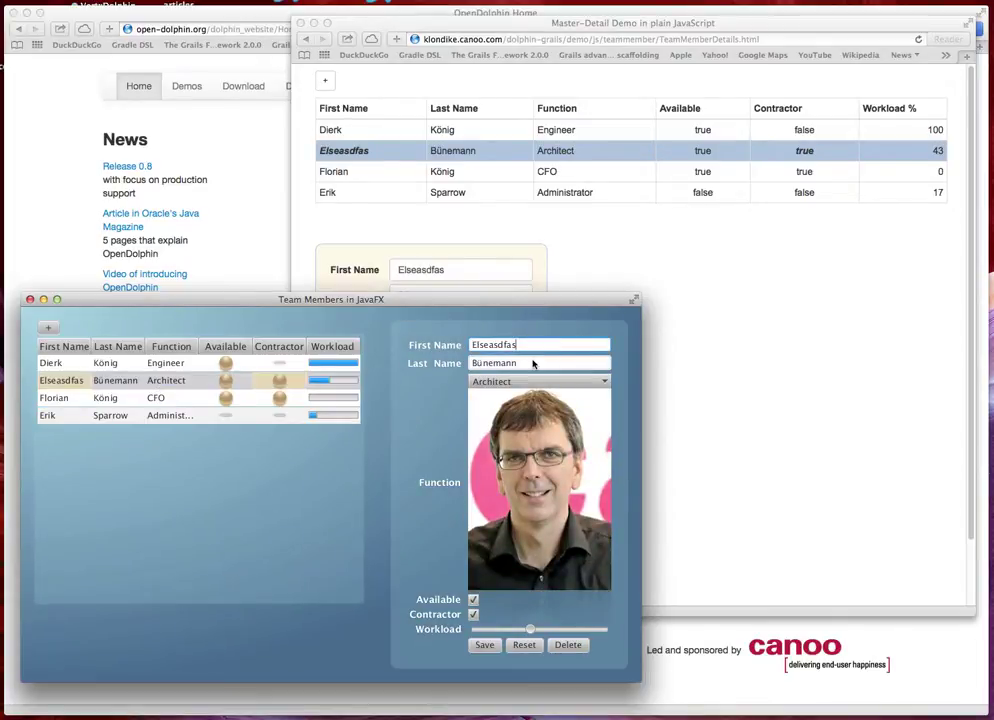
pyautogui.press('BackSpace')
pyautogui.press('BackSpace')
pyautogui.press('BackSpace')
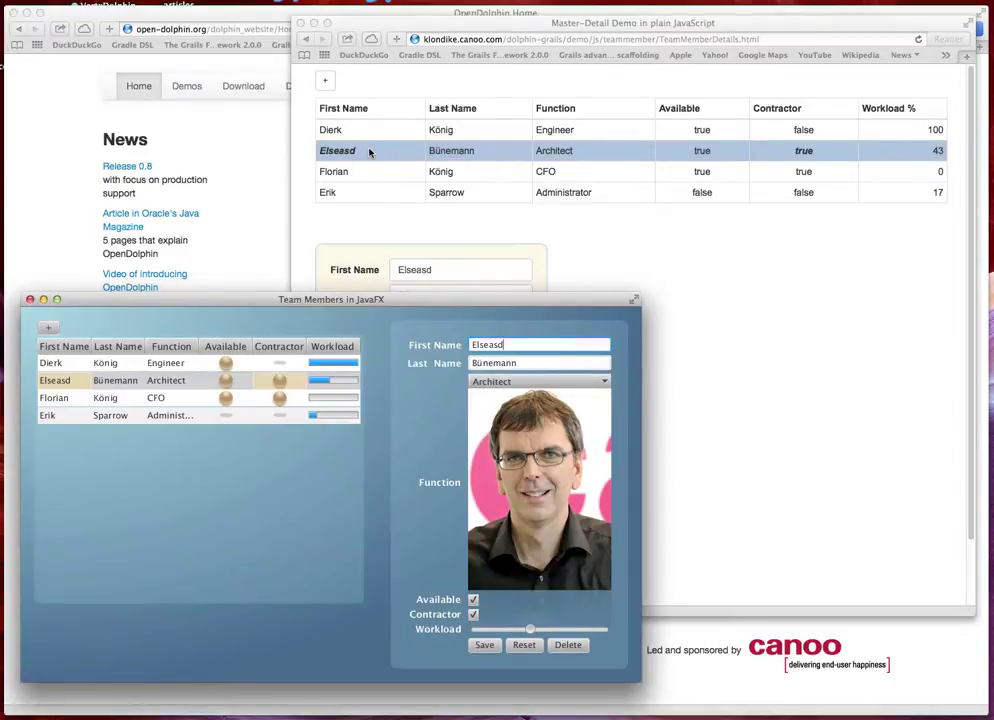
pyautogui.click(454, 199)
pyautogui.click(454, 197)
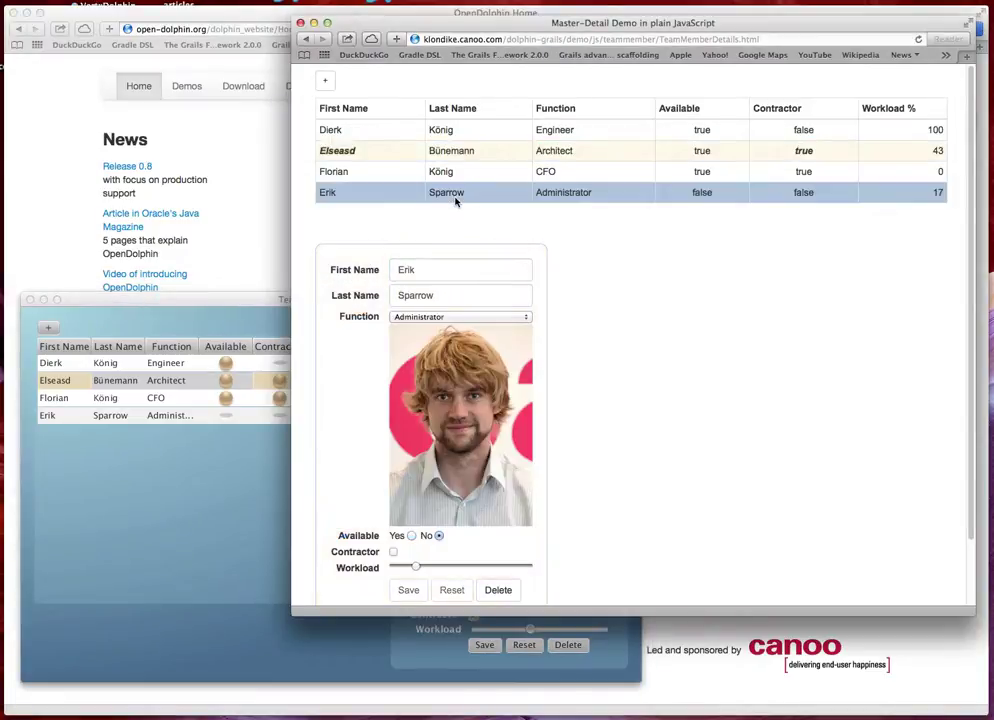
pyautogui.click(217, 304)
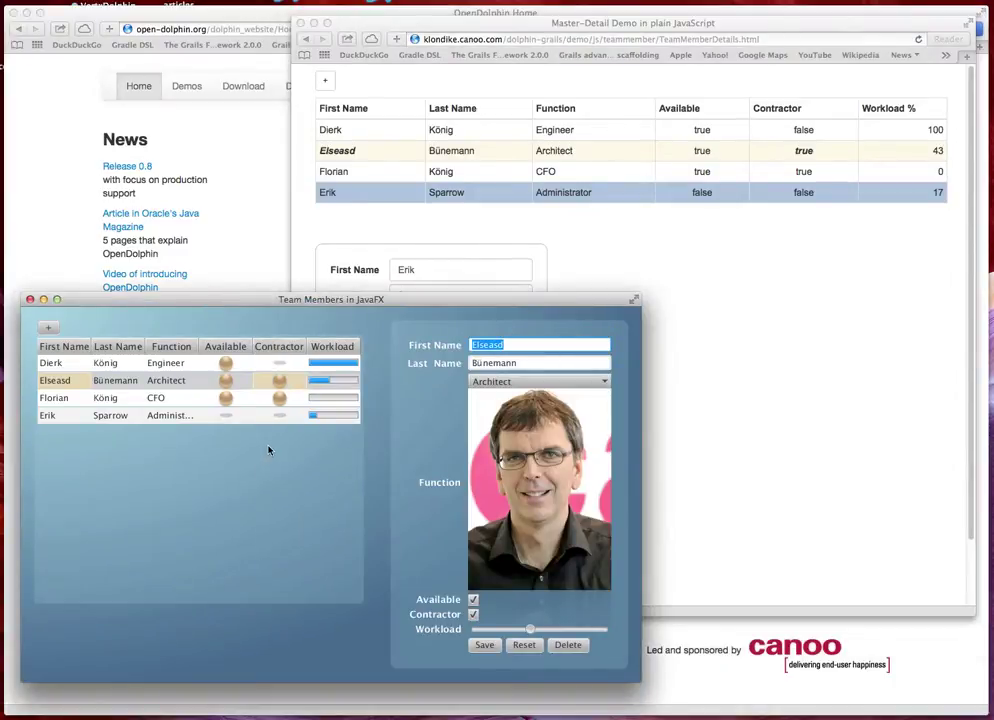